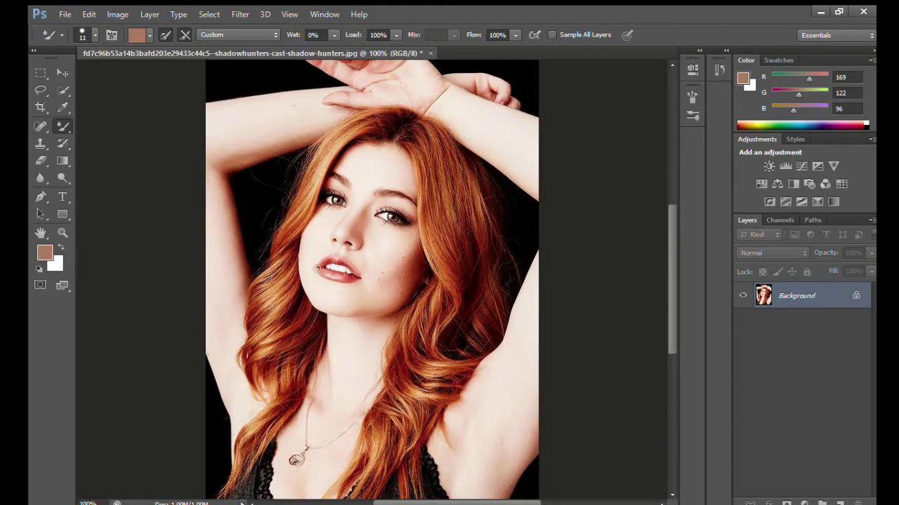
- Reset colours to black and white, duplicate the photo to Layer 1, and lasso the hair
{"action": "key", "text": "i"}
{"action": "key", "text": "b"}
{"action": "key", "text": "d"}
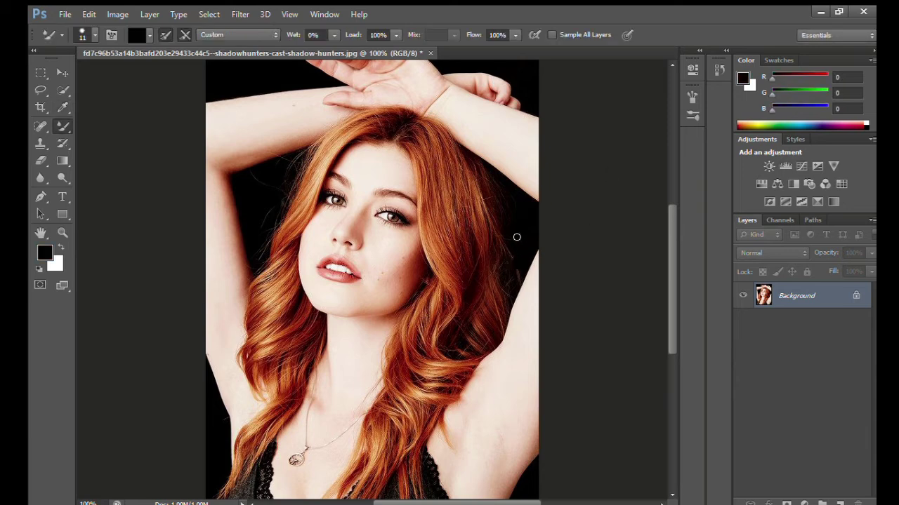
{"action": "key", "text": "ctrl+shift+alt+n"}
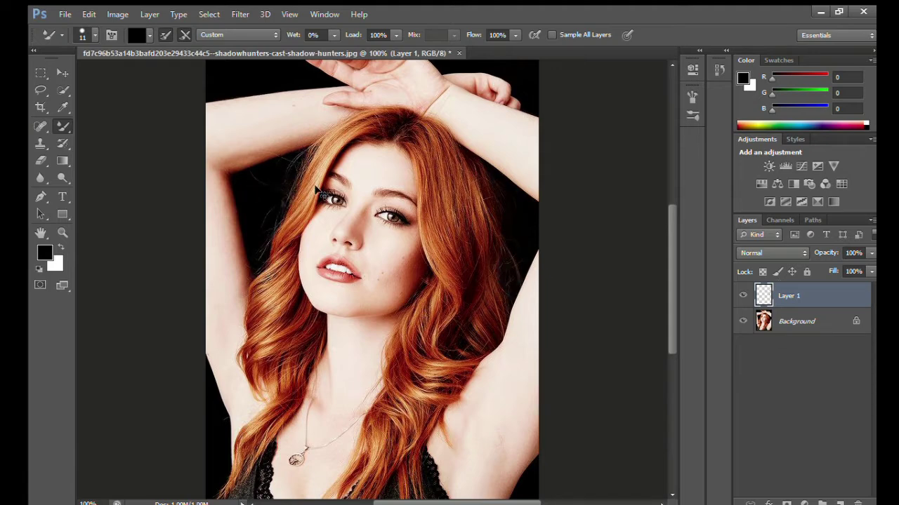
{"action": "key", "text": "ctrl+z"}
{"action": "key", "text": "ctrl+j"}
{"action": "key", "text": "l"}
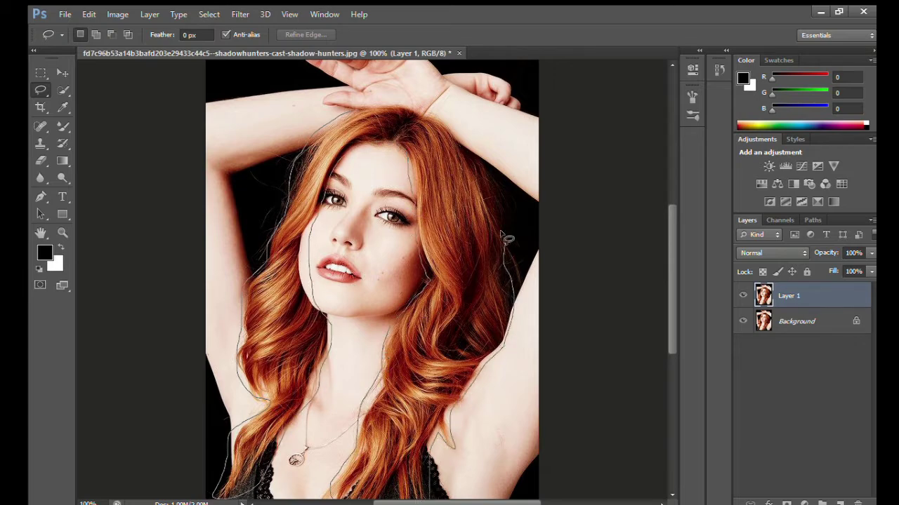
{"action": "left_click_drag", "start_coordinate": [426, 112], "coordinate": [353, 104]}
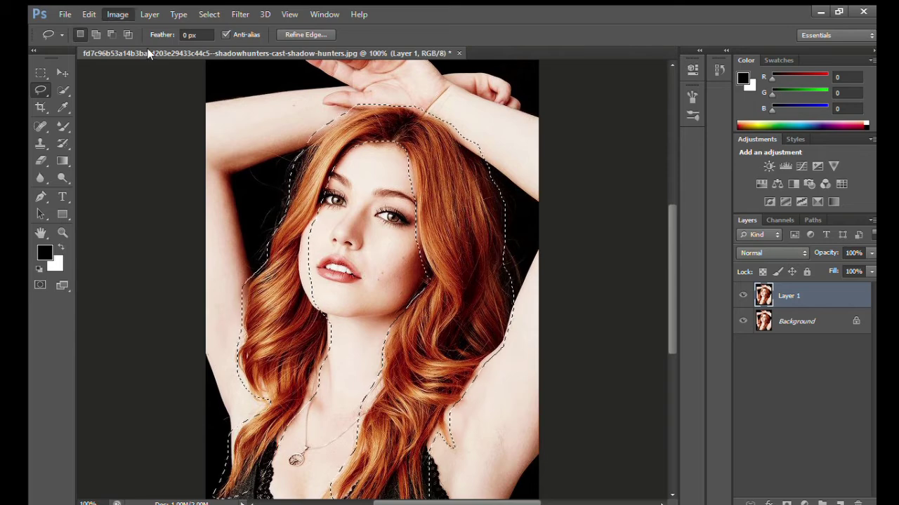
- Shift the selected hair from orange to magenta-pink with Hue/Saturation, then deselect
{"action": "key", "text": "ctrl+u"}
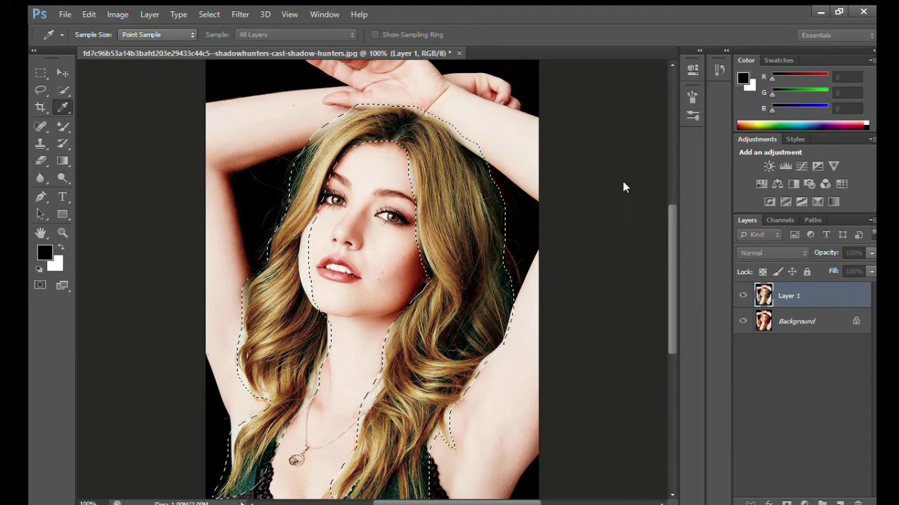
{"action": "key", "text": "p"}
{"action": "key", "text": "p"}
{"action": "key", "text": "p"}
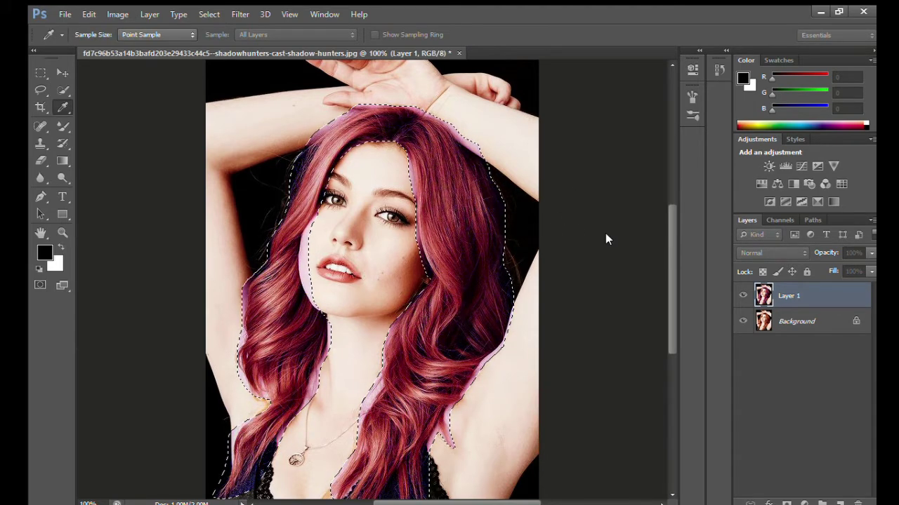
{"action": "key", "text": "Return"}
{"action": "key", "text": "ctrl+d"}
- Erase pink fringe along the hair edges and zoom in on the face
{"action": "left_click", "coordinate": [41, 162]}
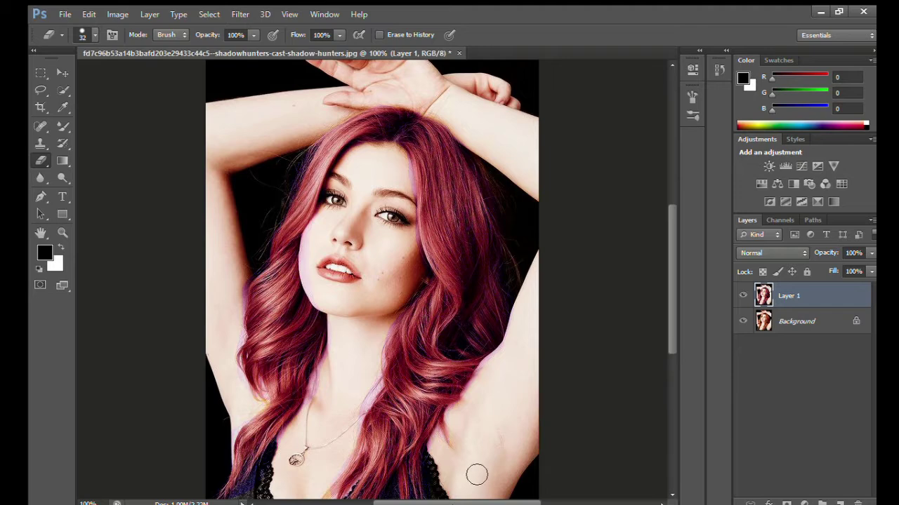
{"action": "scroll", "coordinate": [260, 489], "scroll_direction": "left", "scroll_amount": 1}
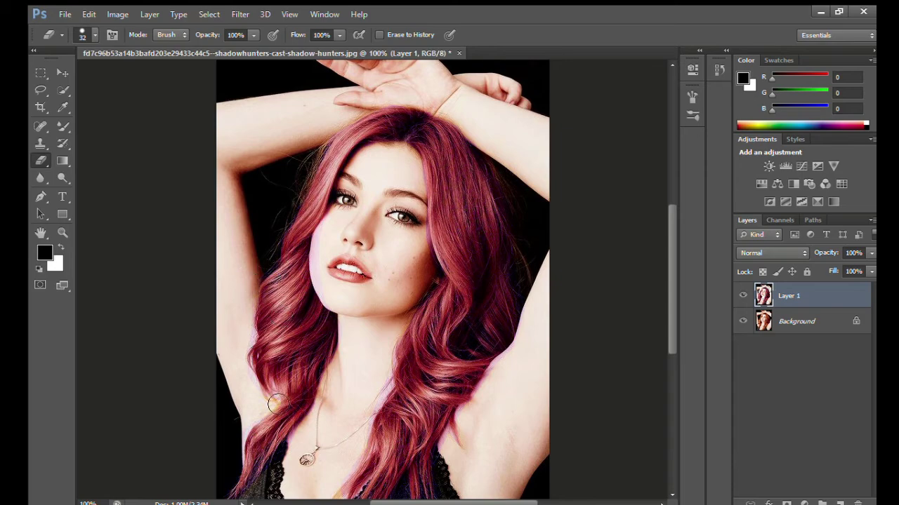
{"action": "scroll", "coordinate": [374, 207], "scroll_direction": "up", "scroll_amount": 1}
{"action": "scroll", "coordinate": [374, 207], "scroll_direction": "up", "scroll_amount": 1}
{"action": "key", "text": "l"}
{"action": "left_click_drag", "start_coordinate": [298, 179], "coordinate": [294, 181]}
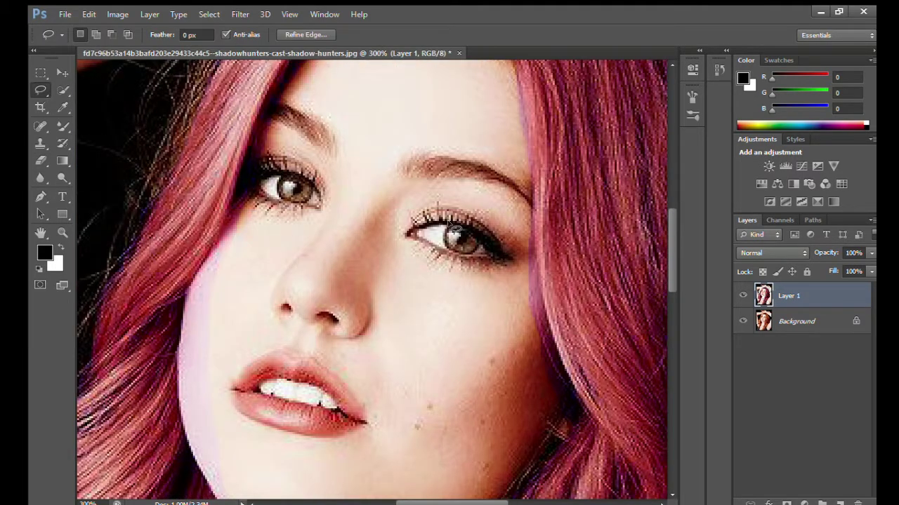
- Try Quick Selection on the eyes, then erase stray pink along the cheek edge
{"action": "key", "text": "w"}
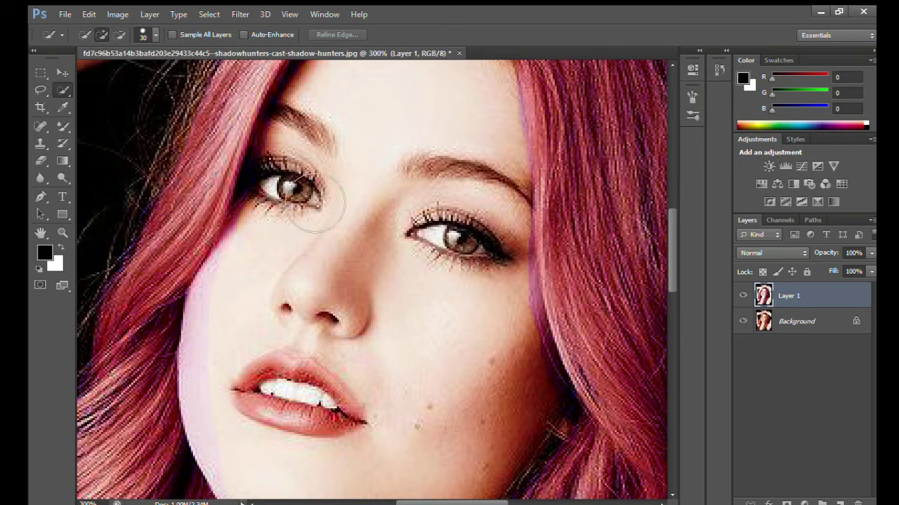
{"action": "left_click_drag", "start_coordinate": [487, 263], "coordinate": [480, 283]}
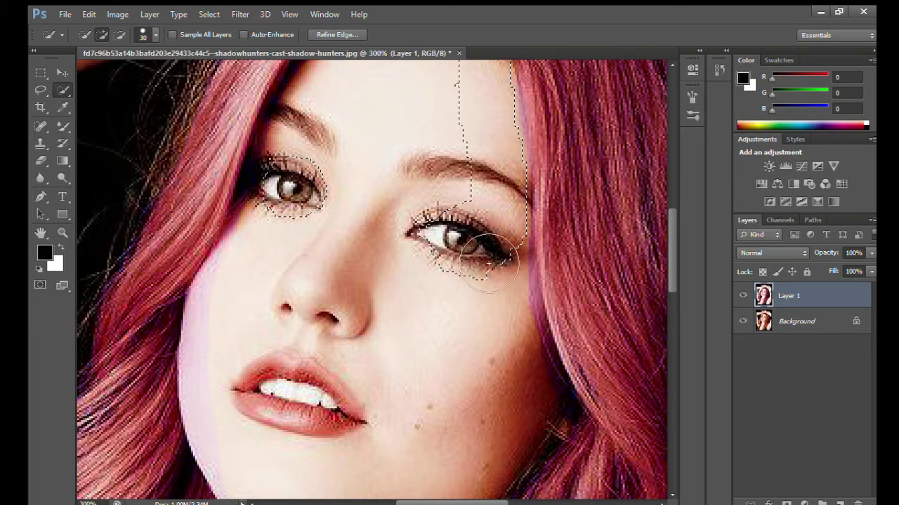
{"action": "key", "text": "ctrl+d"}
{"action": "key", "text": "alt+bracketleft"}
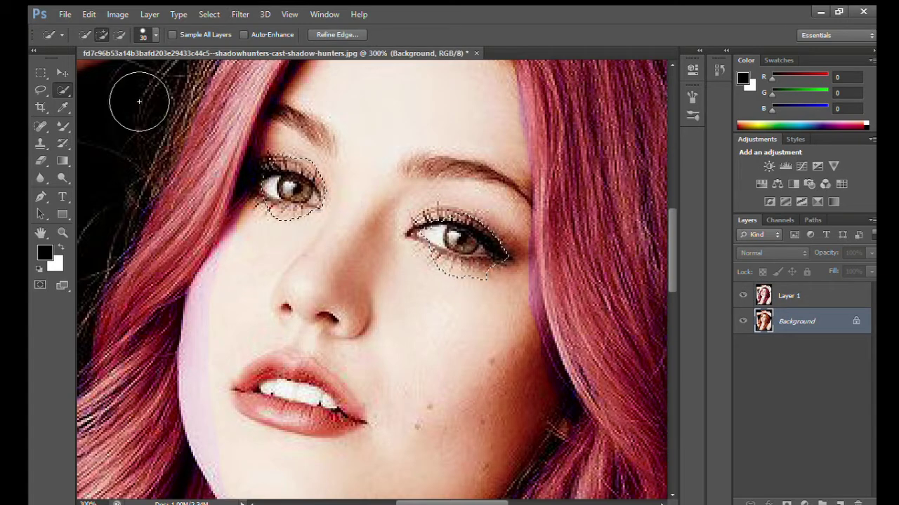
{"action": "left_click", "coordinate": [740, 298]}
{"action": "left_click_drag", "start_coordinate": [492, 260], "coordinate": [456, 243]}
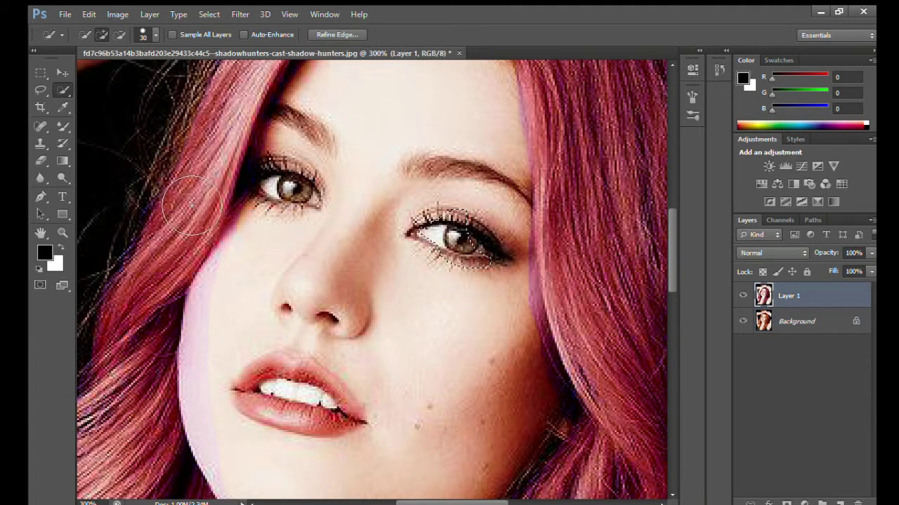
{"action": "key", "text": "e"}
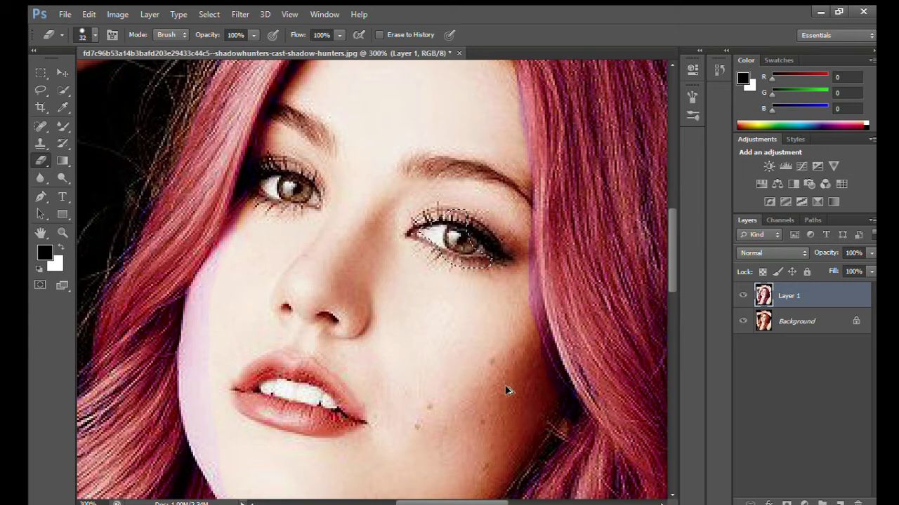
{"action": "left_click_drag", "start_coordinate": [519, 70], "coordinate": [513, 284]}
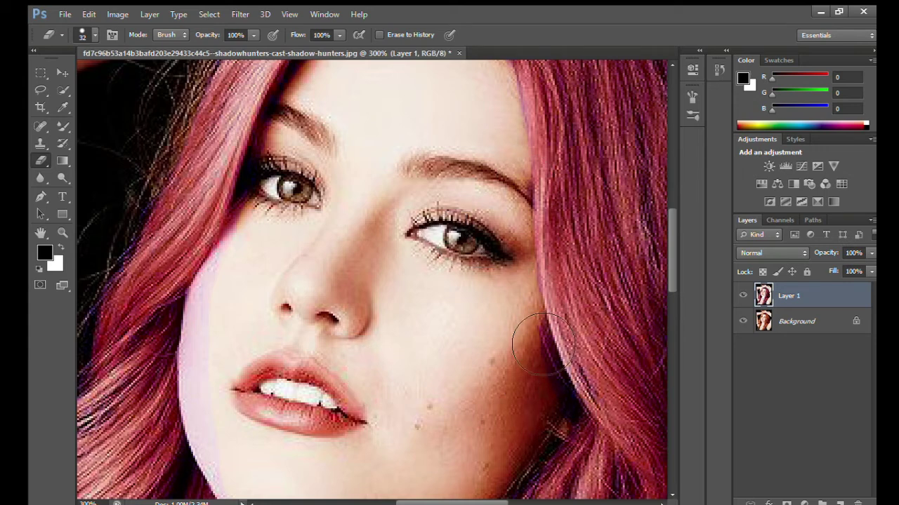
- Test a duplicated Background with a Screen-mode eye layer, then undo it all
{"action": "left_click", "coordinate": [796, 321]}
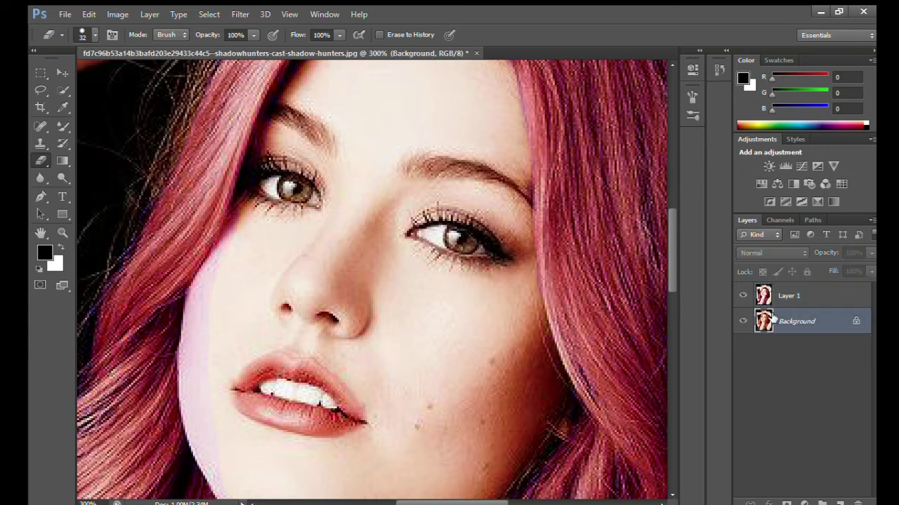
{"action": "key", "text": "ctrl+j"}
{"action": "key", "text": "w"}
{"action": "left_click_drag", "start_coordinate": [294, 190], "coordinate": [288, 207]}
{"action": "key", "text": "ctrl+j"}
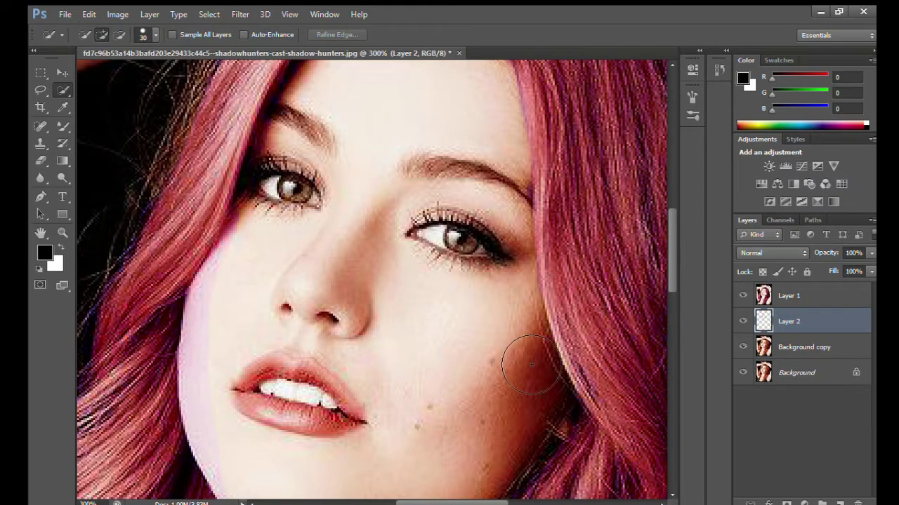
{"action": "key", "text": "alt+shift+s"}
{"action": "key", "text": "ctrl+z"}
{"action": "key", "text": "ctrl+z"}
{"action": "key", "text": "ctrl+alt+z"}
{"action": "key", "text": "ctrl+alt+z"}
{"action": "key", "text": "ctrl+alt+z"}
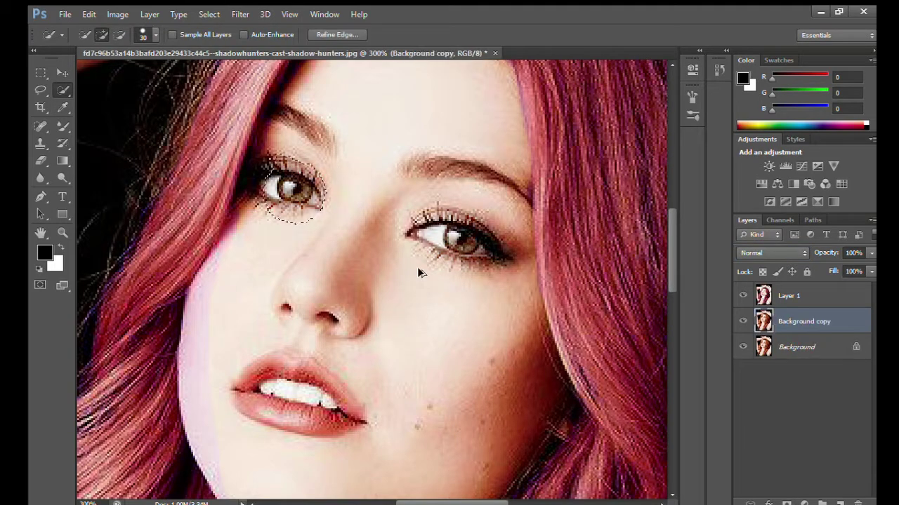
{"action": "key", "text": "ctrl+alt+z"}
{"action": "key", "text": "ctrl+alt+z"}
- Restore the Background duplicate as the top layer and fit the image in view
{"action": "left_click", "coordinate": [782, 322]}
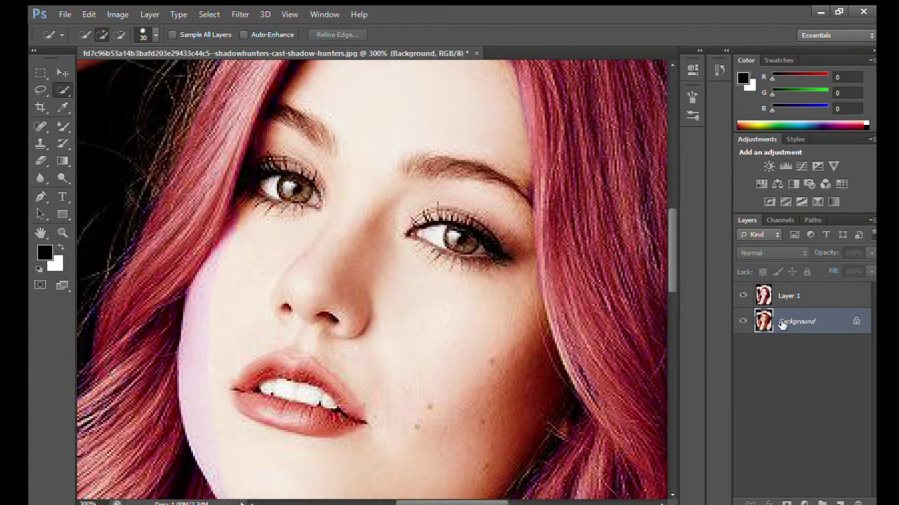
{"action": "key", "text": "ctrl+shift+z"}
{"action": "key", "text": "ctrl+minus"}
{"action": "key", "text": "ctrl+minus"}
{"action": "key", "text": "e"}
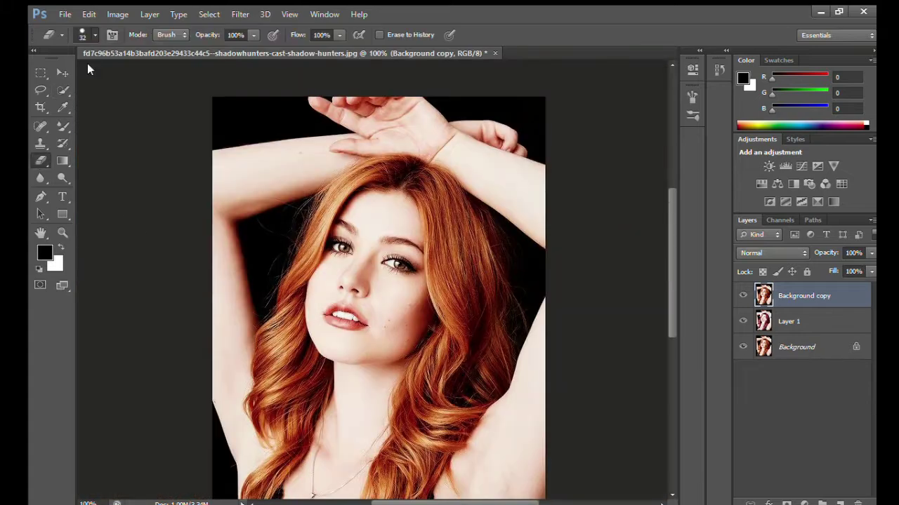
- Undo the hair erase and select around both eyes at closer zoom
{"action": "left_click_drag", "start_coordinate": [478, 124], "coordinate": [602, 361]}
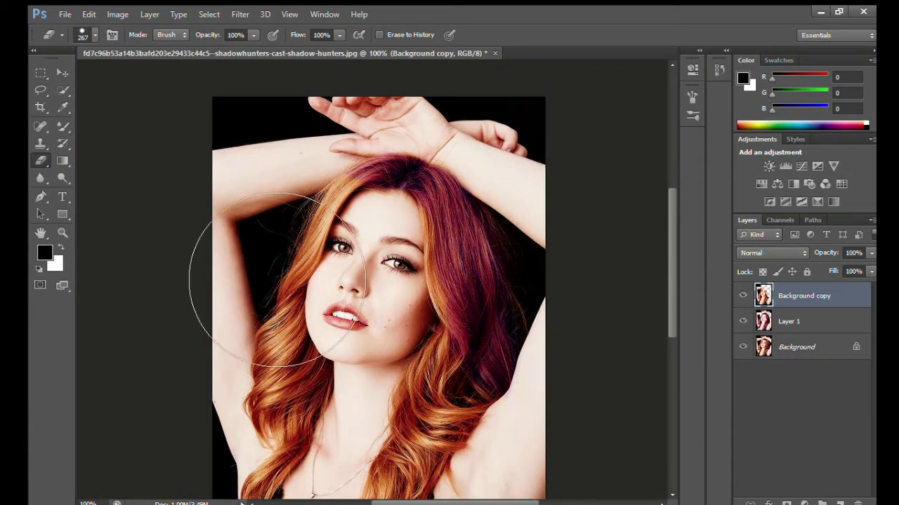
{"action": "key", "text": "ctrl+alt+z"}
{"action": "key", "text": "w"}
{"action": "key", "text": "ctrl+plus"}
{"action": "key", "text": "ctrl+plus"}
{"action": "mouse_move", "coordinate": [452, 260]}
{"action": "left_mouse_down"}
{"action": "mouse_move", "coordinate": [304, 208]}
{"action": "mouse_move", "coordinate": [291, 288]}
{"action": "left_mouse_up"}
{"action": "scroll", "coordinate": [304, 208], "scroll_direction": "up", "scroll_amount": 1}
{"action": "scroll", "coordinate": [303, 209], "scroll_direction": "up", "scroll_amount": 2}
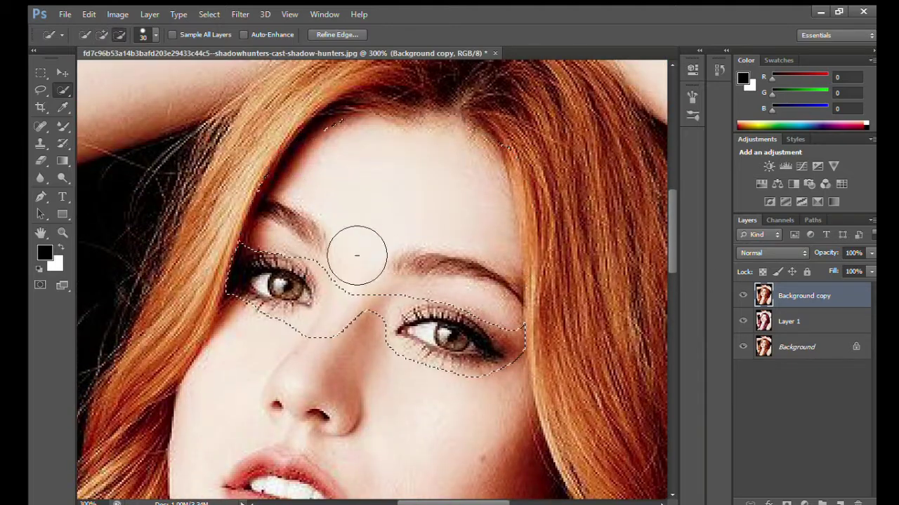
{"action": "key", "text": "ctrl+j"}
- Delete the orange-haired copy, paint blue-grey eyes on Layer 2, and clean spill with a 20 px eraser
{"action": "left_click", "coordinate": [804, 321]}
{"action": "key", "text": "Delete"}
{"action": "left_click", "coordinate": [789, 295]}
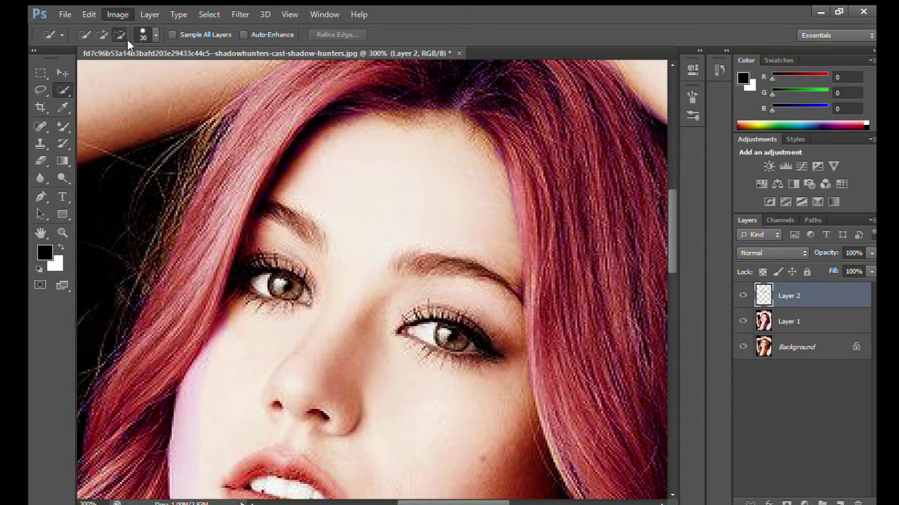
{"action": "key", "text": "i"}
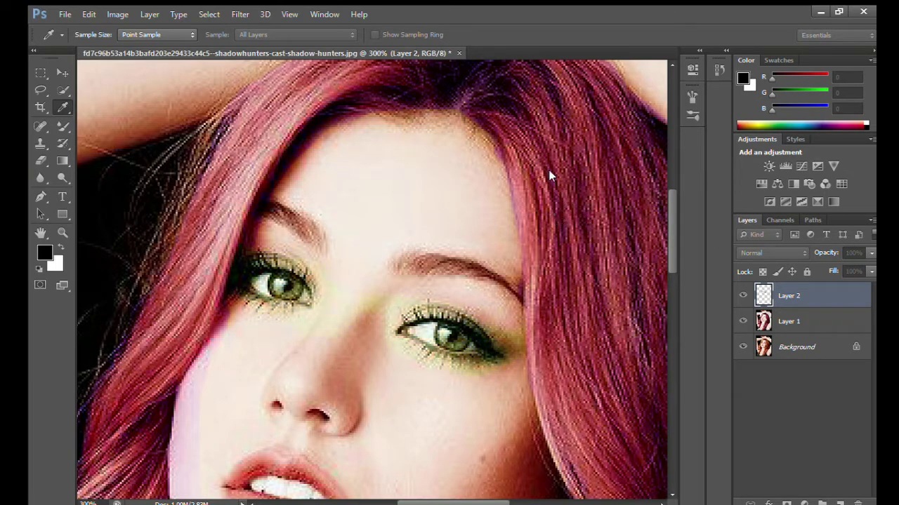
{"action": "key", "text": "w"}
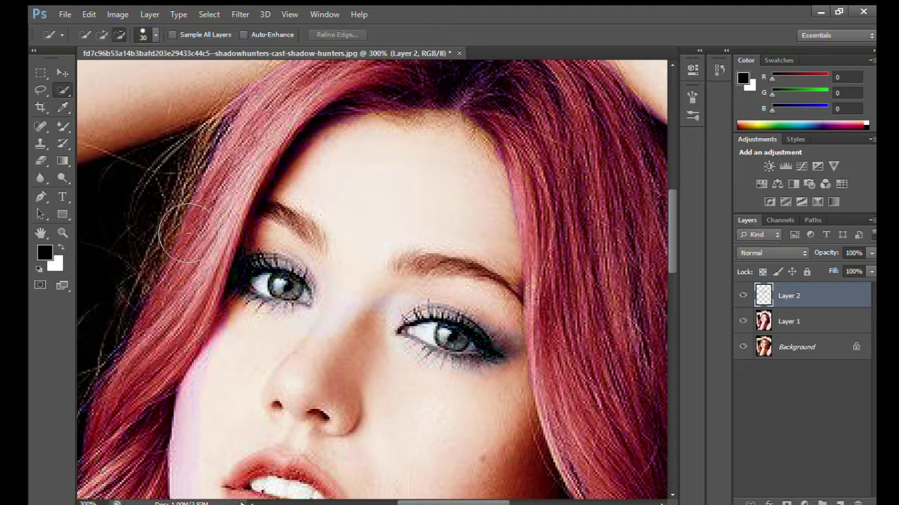
{"action": "key", "text": "e"}
{"action": "key", "text": "bracketleft"}
{"action": "key", "text": "bracketleft"}
{"action": "key", "text": "bracketleft"}
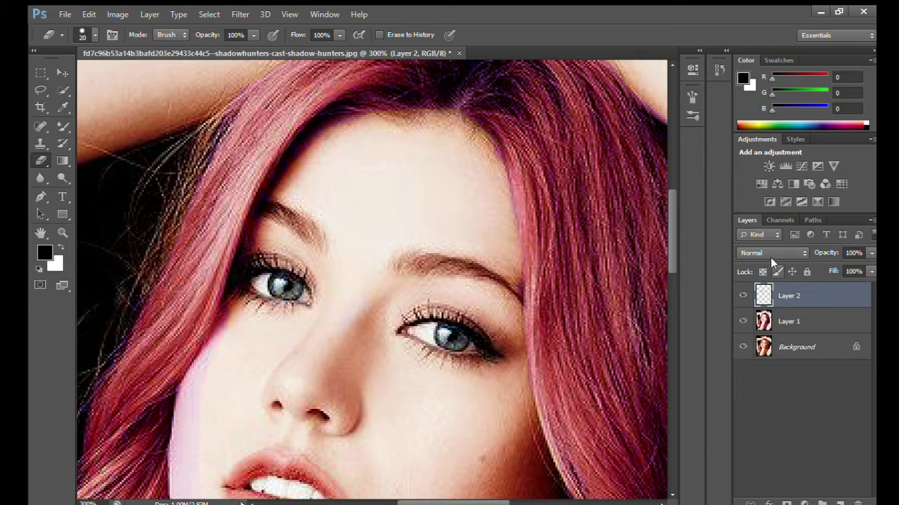
- Set Layer 2 to Lighten blend mode and zoom out to the whole portrait
{"action": "scroll", "coordinate": [772, 252], "scroll_direction": "up", "scroll_amount": 8}
{"action": "key", "text": "ctrl+minus"}
{"action": "key", "text": "ctrl+plus"}
{"action": "scroll", "coordinate": [668, 279], "scroll_direction": "down", "scroll_amount": 3}
{"action": "key", "text": "ctrl+minus"}
{"action": "key", "text": "ctrl+minus"}
{"action": "key", "text": "ctrl+minus"}
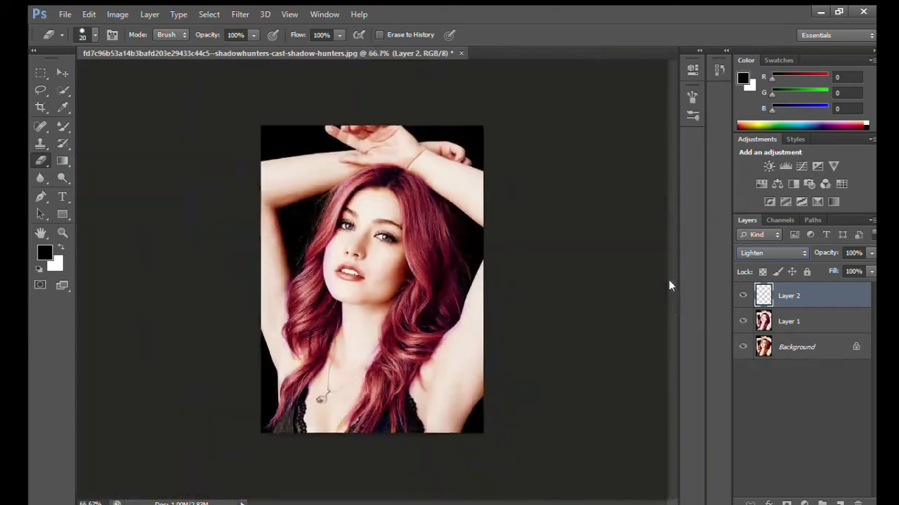
{"action": "key", "text": "ctrl+plus"}
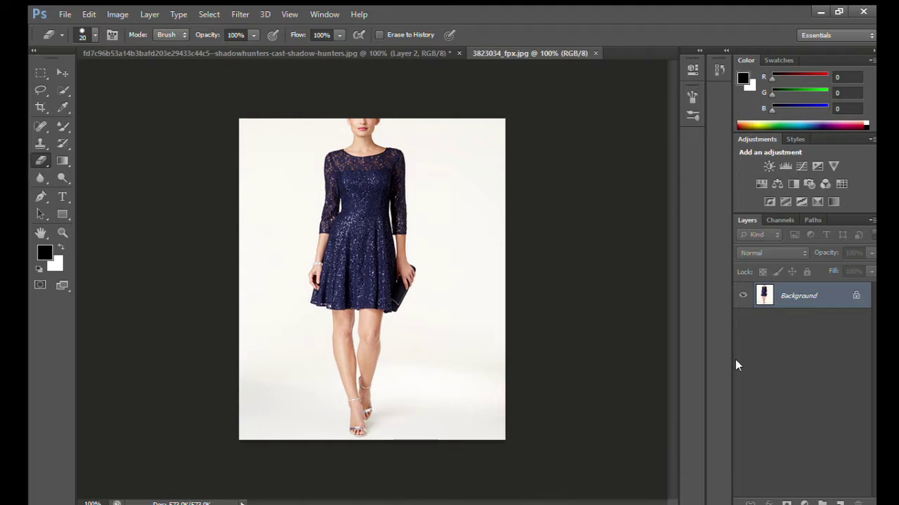
- Bring the navy dress photo into the portrait, move it down and scale it
{"action": "key", "text": "v"}
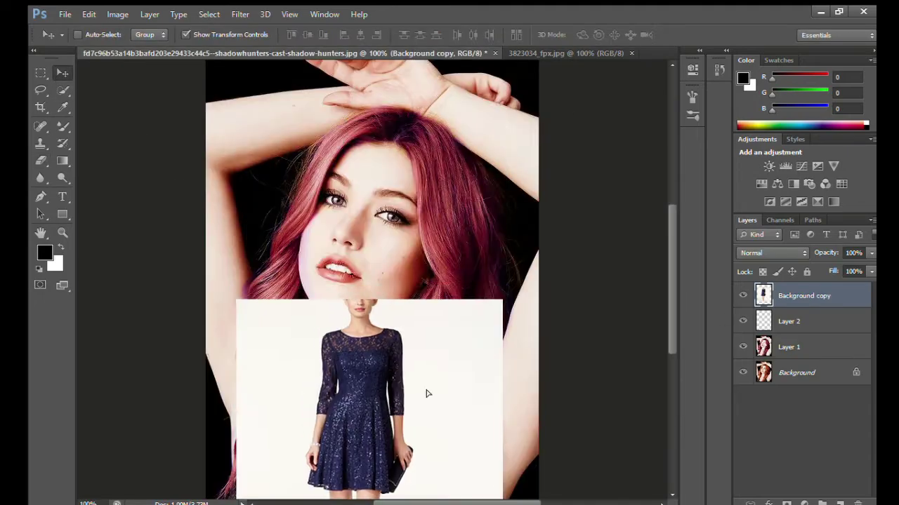
{"action": "left_click_drag", "start_coordinate": [410, 403], "coordinate": [608, 271]}
{"action": "key", "text": "ctrl+minus"}
{"action": "mouse_move", "coordinate": [466, 307]}
{"action": "left_mouse_down"}
{"action": "mouse_move", "coordinate": [261, 326]}
{"action": "mouse_move", "coordinate": [67, 169]}
{"action": "left_mouse_up"}
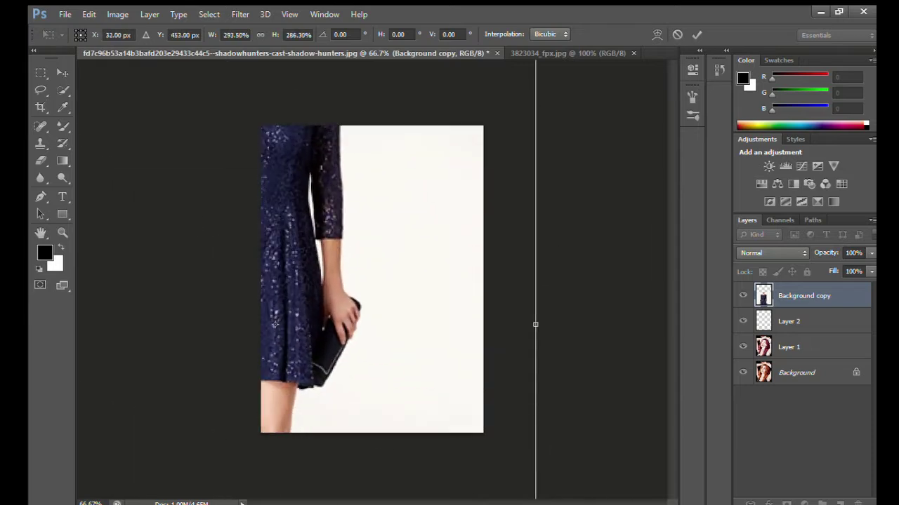
{"action": "mouse_move", "coordinate": [190, 257]}
{"action": "left_mouse_down"}
{"action": "mouse_move", "coordinate": [292, 176]}
{"action": "mouse_move", "coordinate": [358, 184]}
{"action": "left_mouse_up"}
{"action": "key", "text": "Return"}
- Erase the dress top with a 164 px eraser, move it down and stretch it toward the chest
{"action": "key", "text": "e"}
{"action": "key", "text": "bracketright"}
{"action": "key", "text": "bracketright"}
{"action": "key", "text": "bracketright"}
{"action": "mouse_move", "coordinate": [316, 161]}
{"action": "left_mouse_down"}
{"action": "mouse_move", "coordinate": [492, 302]}
{"action": "mouse_move", "coordinate": [300, 224]}
{"action": "mouse_move", "coordinate": [277, 267]}
{"action": "mouse_move", "coordinate": [275, 317]}
{"action": "left_mouse_up"}
{"action": "key", "text": "v"}
{"action": "left_click_drag", "start_coordinate": [239, 166], "coordinate": [239, 335]}
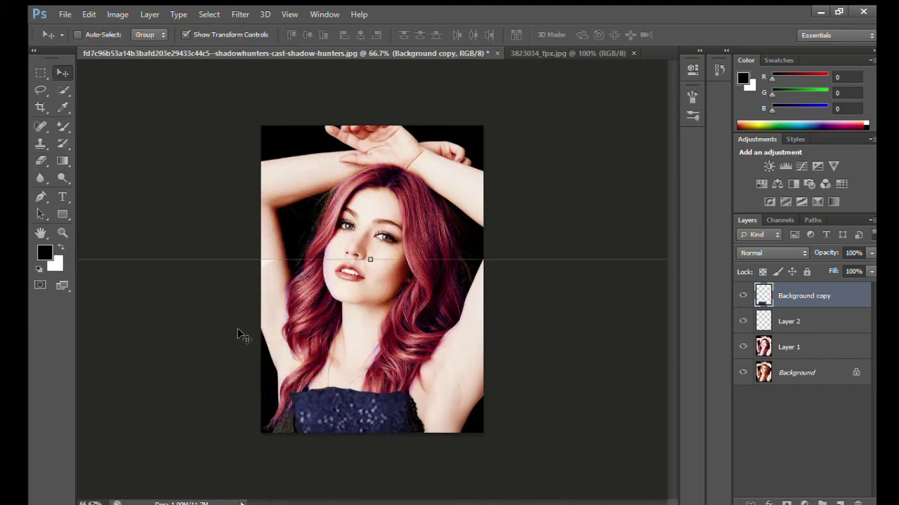
{"action": "key", "text": "ctrl+t"}
{"action": "left_click_drag", "start_coordinate": [161, 204], "coordinate": [503, 425]}
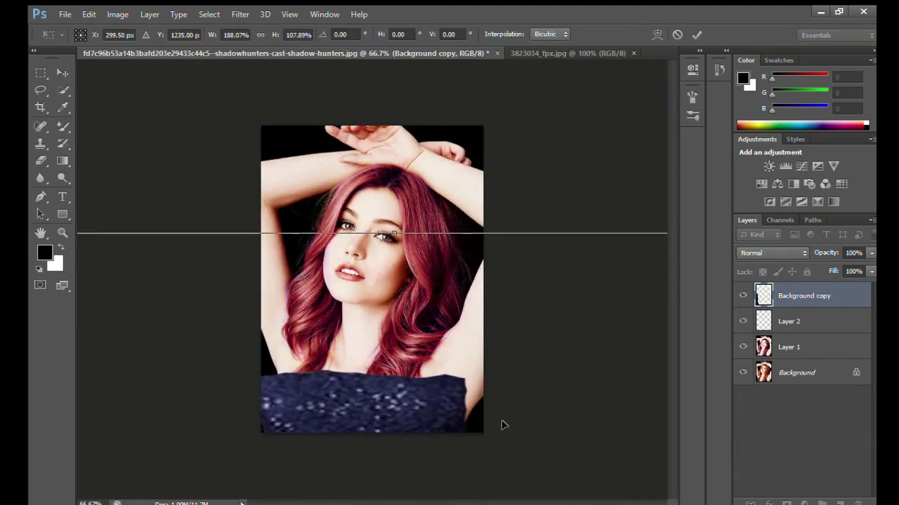
{"action": "key", "text": "Return"}
- Delete the dress layer and select the Background layer
{"action": "key", "text": "Delete"}
{"action": "key", "text": "ctrl+1"}
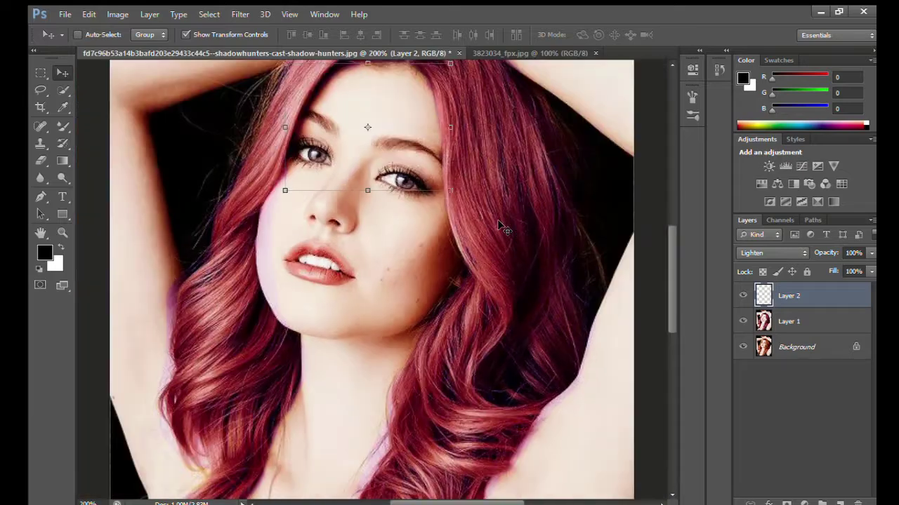
{"action": "left_click", "coordinate": [807, 347]}
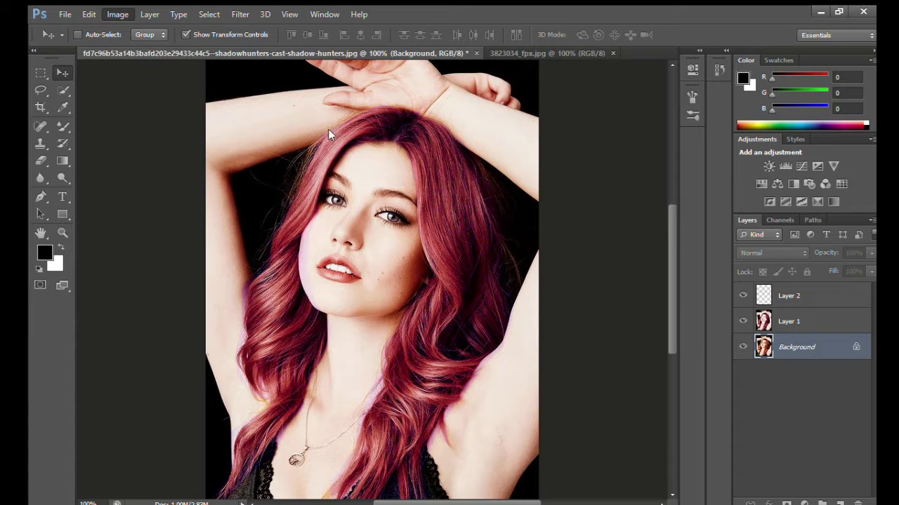
- Adjust the tool and brush size settings and make Layer 1 active
{"action": "key", "text": "i"}
{"action": "key", "text": "ctrl+z"}
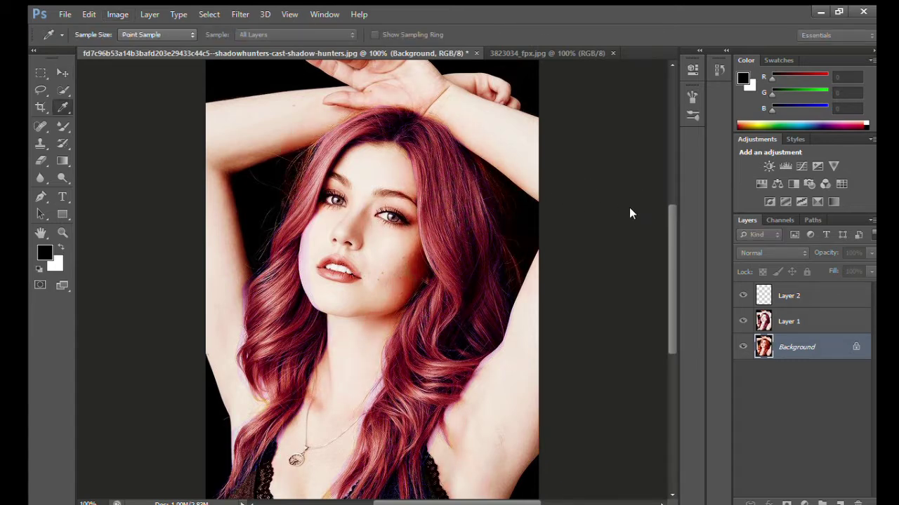
{"action": "key", "text": "ctrl+z"}
{"action": "left_click", "coordinate": [40, 178]}
{"action": "left_click", "coordinate": [40, 160]}
{"action": "left_click", "coordinate": [793, 296]}
{"action": "key", "text": "alt+bracketleft"}
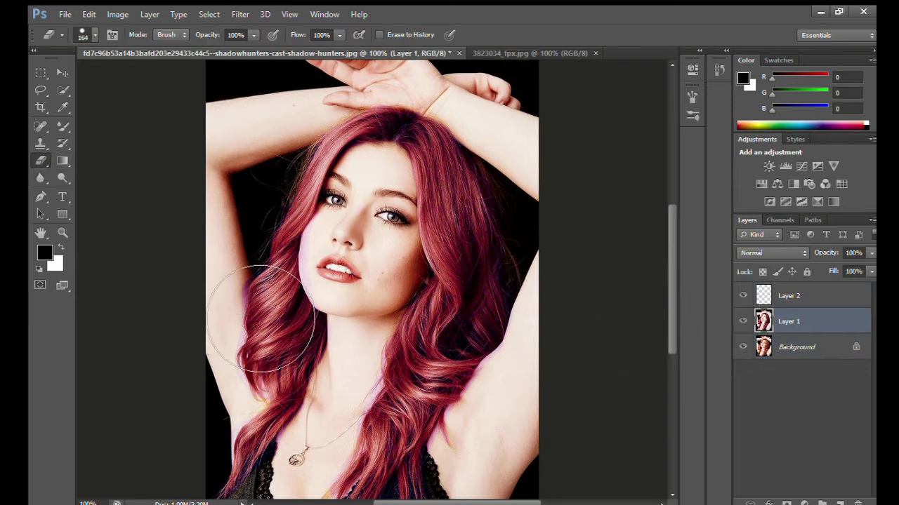
{"action": "key", "text": "alt+bracketleft"}
{"action": "key", "text": "alt+bracketright"}
{"action": "key", "text": "alt+bracketleft"}
{"action": "left_click", "coordinate": [757, 319]}
- Blur the hair strands on the right side and zoom to 200% on the face
{"action": "key", "text": "r"}
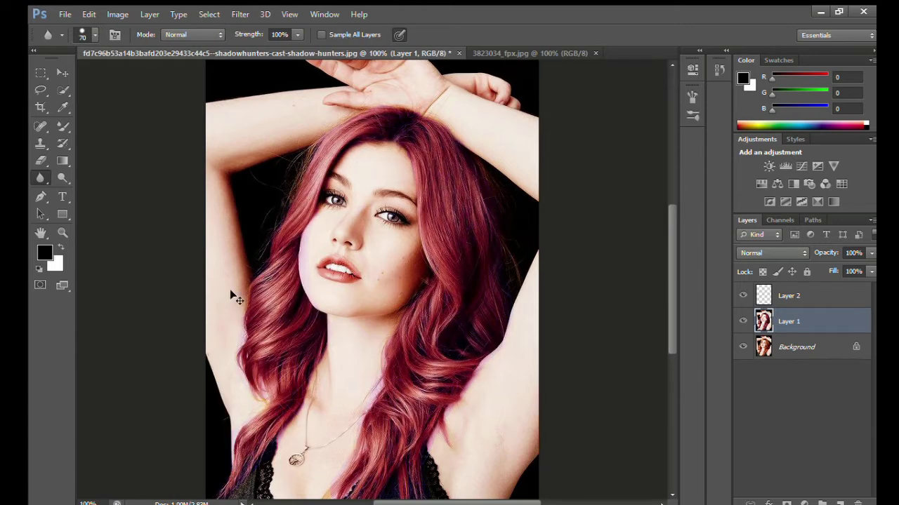
{"action": "left_click_drag", "start_coordinate": [415, 369], "coordinate": [425, 460]}
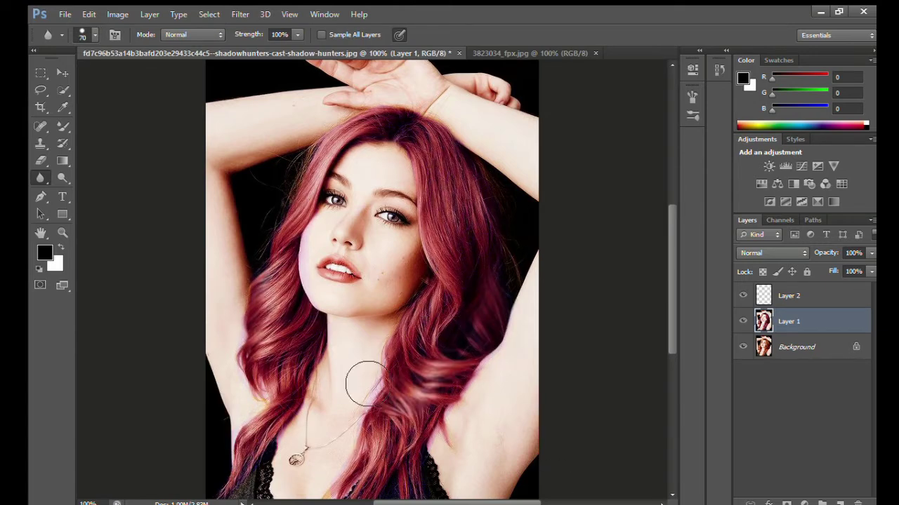
{"action": "key", "text": "ctrl+plus"}
- Sample dark berry red (115, 13, 32) and test-paint the lower lip, then undo it
{"action": "key", "text": "b"}
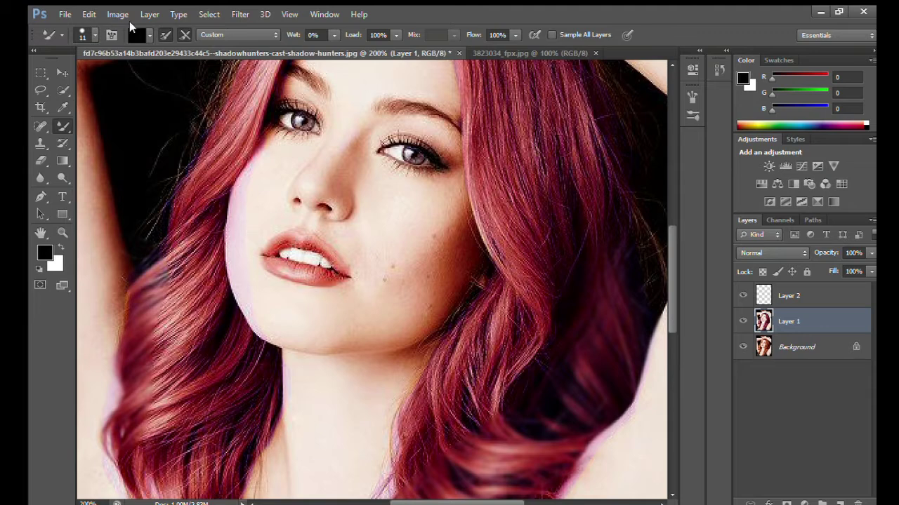
{"action": "key", "text": "i"}
{"action": "left_click", "coordinate": [561, 184]}
{"action": "key", "text": "b"}
{"action": "mouse_move", "coordinate": [342, 270]}
{"action": "left_mouse_down"}
{"action": "mouse_move", "coordinate": [280, 267]}
{"action": "mouse_move", "coordinate": [270, 310]}
{"action": "left_mouse_up"}
{"action": "left_click", "coordinate": [38, 181]}
{"action": "key", "text": "b"}
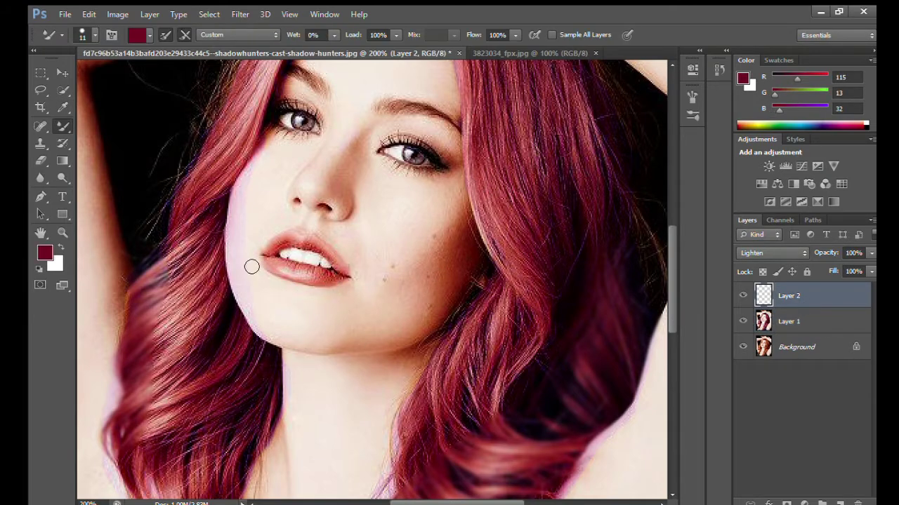
{"action": "key", "text": "e"}
- Add a new lipstick layer above Layer 2 and paint the lower lip berry red
{"action": "left_click", "coordinate": [789, 321]}
{"action": "left_click", "coordinate": [792, 294]}
{"action": "key", "text": "ctrl+shift+alt+n"}
{"action": "key", "text": "b"}
{"action": "left_click_drag", "start_coordinate": [347, 275], "coordinate": [263, 266]}
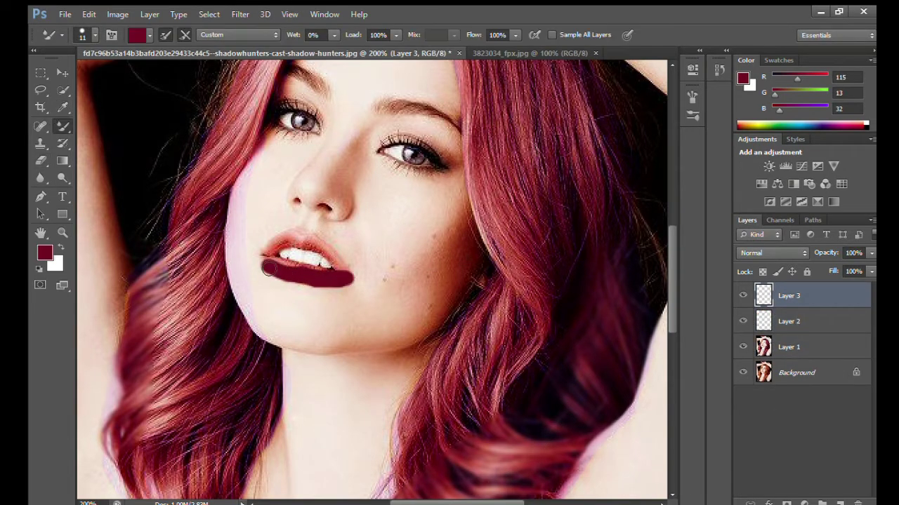
- Paint the upper lip, blur and erase the lipstick edges, and add empty Layer 4
{"action": "left_click", "coordinate": [40, 177]}
{"action": "key", "text": "b"}
{"action": "mouse_move", "coordinate": [312, 242]}
{"action": "left_mouse_down"}
{"action": "mouse_move", "coordinate": [351, 277]}
{"action": "mouse_move", "coordinate": [261, 252]}
{"action": "left_mouse_up"}
{"action": "left_click", "coordinate": [40, 177]}
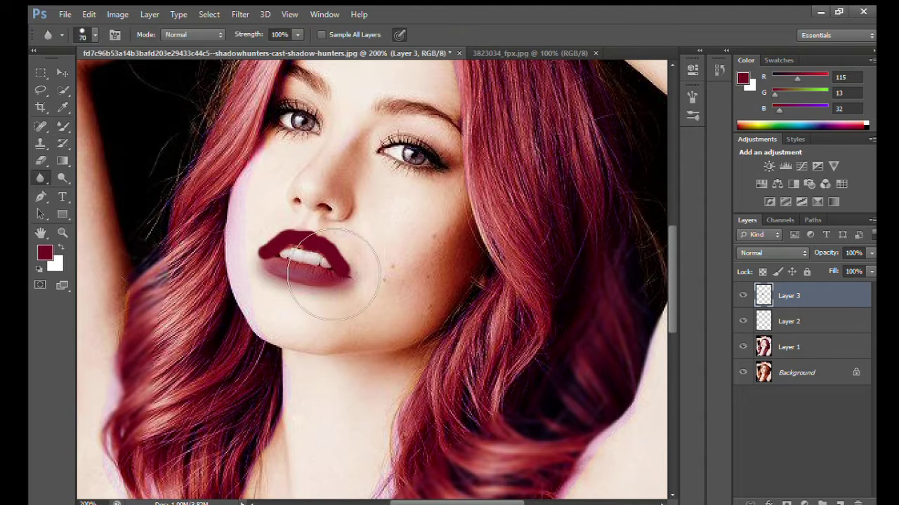
{"action": "left_click_drag", "start_coordinate": [321, 275], "coordinate": [309, 261]}
{"action": "key", "text": "e"}
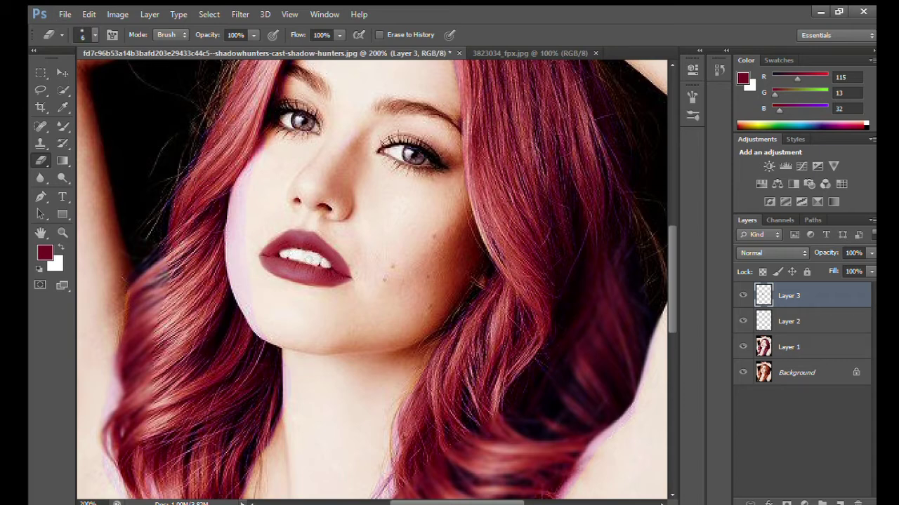
{"action": "key", "text": "shift+b"}
{"action": "key", "text": "ctrl+shift+alt+n"}
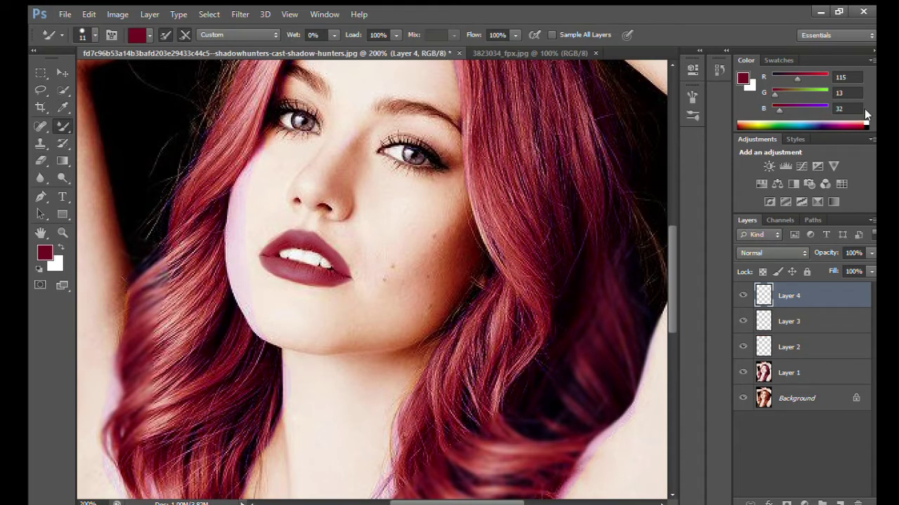
- Make white the paint colour and try a lower-lip highlight, then undo it
{"action": "left_click", "coordinate": [867, 128]}
{"action": "left_click", "coordinate": [309, 261], "text": "alt"}
{"action": "left_click_drag", "start_coordinate": [273, 273], "coordinate": [323, 278]}
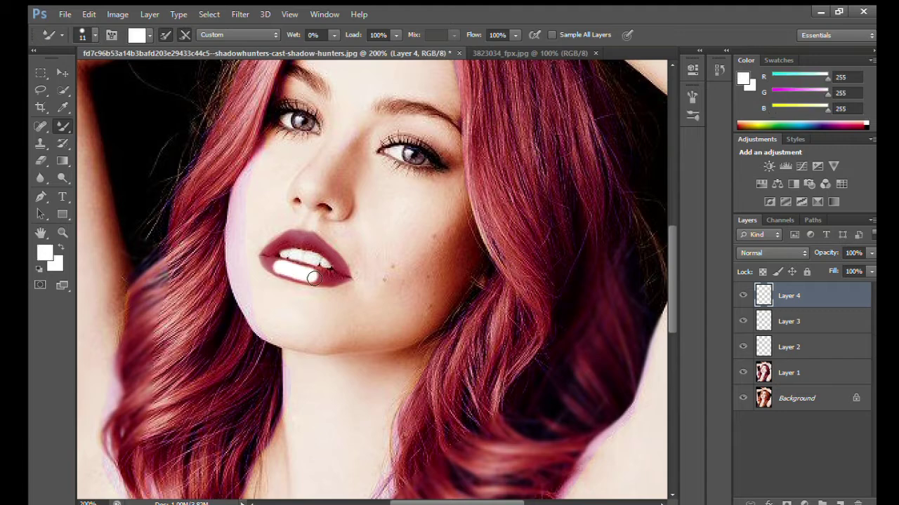
{"action": "key", "text": "r"}
{"action": "key", "text": "ctrl+z"}
{"action": "key", "text": "b"}
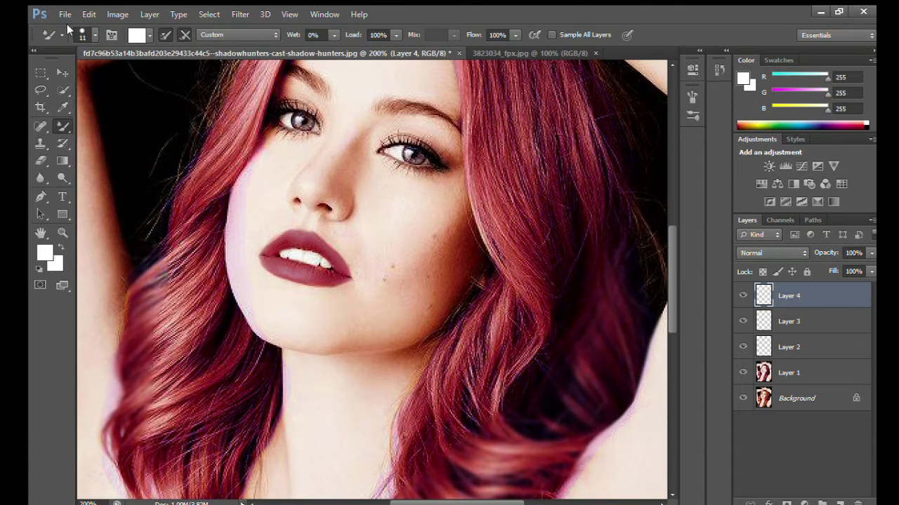
{"action": "key", "text": "bracketleft"}
{"action": "key", "text": "r"}
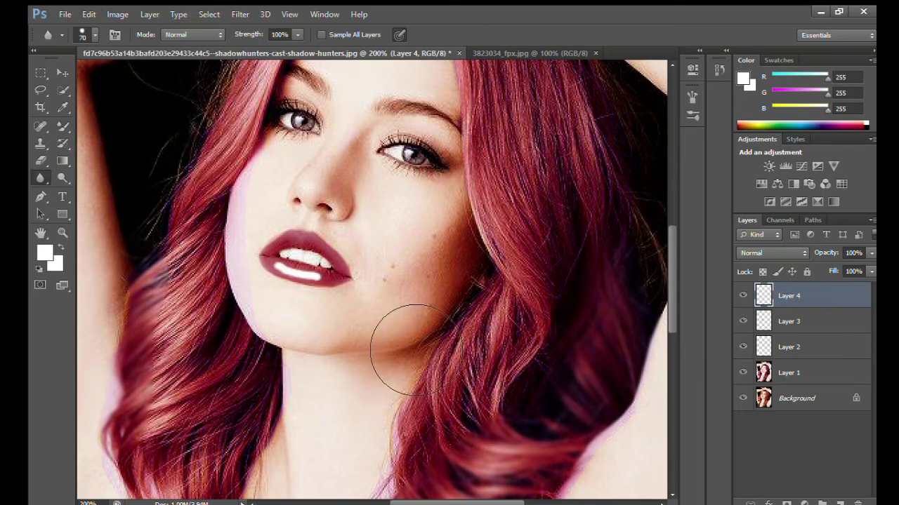
{"action": "key", "text": "ctrl+z"}
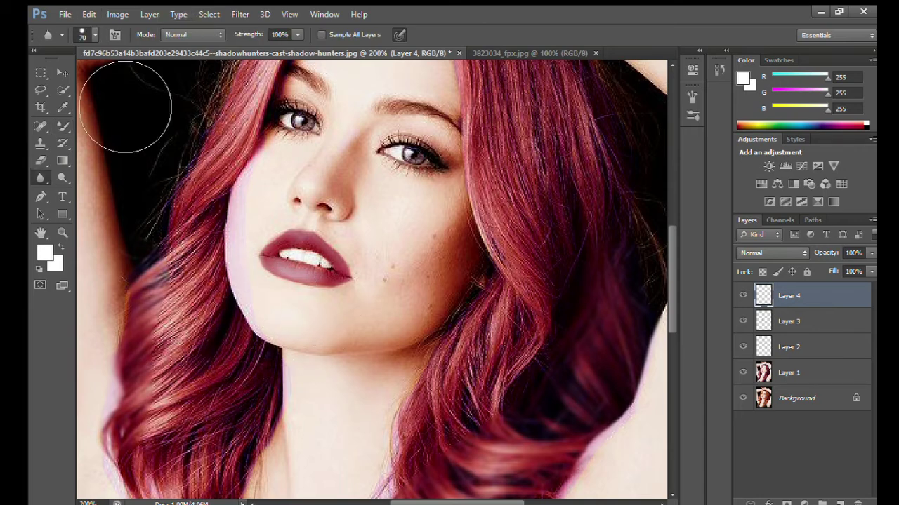
{"action": "key", "text": "b"}
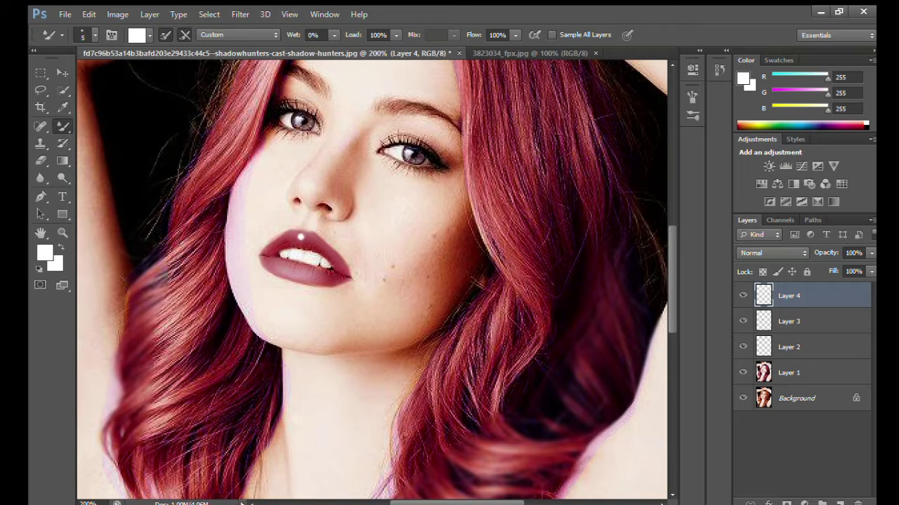
- Paint a small white highlight on the upper lip and blur a stray streak
{"action": "key", "text": "r"}
{"action": "left_click", "coordinate": [63, 126]}
{"action": "left_click_drag", "start_coordinate": [354, 125], "coordinate": [317, 184]}
{"action": "key", "text": "r"}
{"action": "key", "text": "b"}
{"action": "mouse_move", "coordinate": [463, 208]}
{"action": "left_mouse_down"}
{"action": "mouse_move", "coordinate": [413, 240]}
{"action": "mouse_move", "coordinate": [463, 207]}
{"action": "left_mouse_up"}
- Blur the white streaks on the left cheek and above the eye into the skin
{"action": "key", "text": "r"}
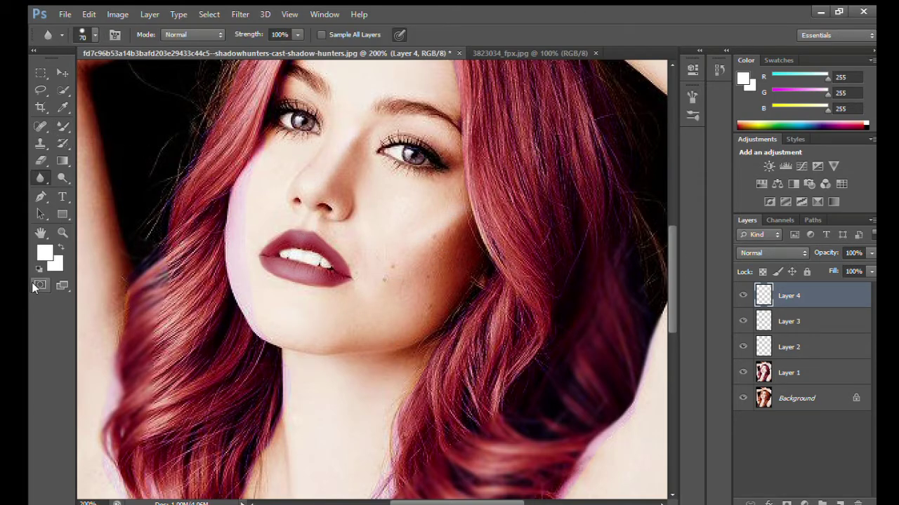
{"action": "key", "text": "b"}
{"action": "key", "text": "r"}
{"action": "left_click_drag", "start_coordinate": [253, 163], "coordinate": [254, 205]}
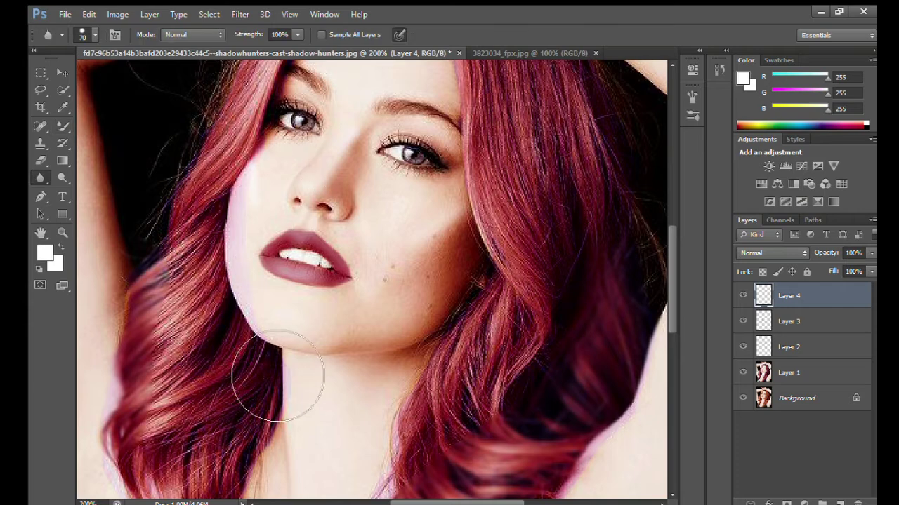
{"action": "key", "text": "b"}
{"action": "left_click", "coordinate": [40, 177]}
{"action": "left_click_drag", "start_coordinate": [394, 133], "coordinate": [463, 154]}
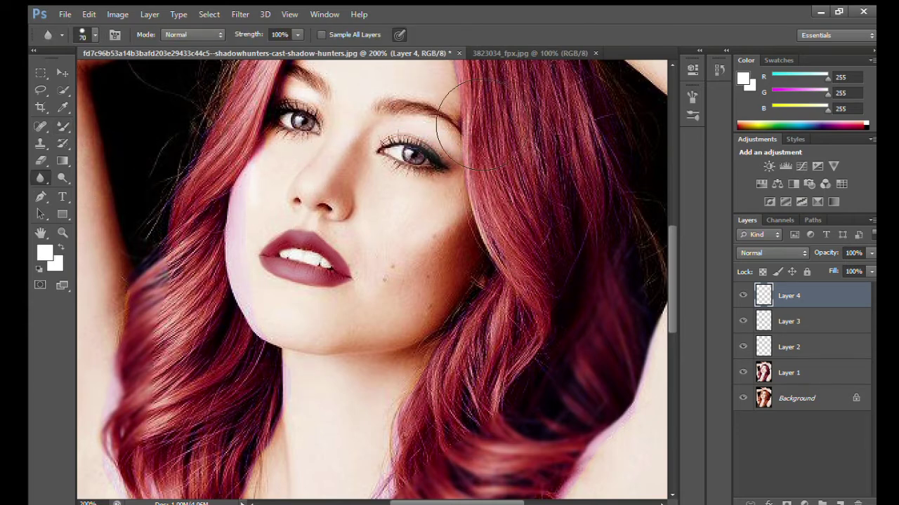
{"action": "left_click", "coordinate": [63, 107]}
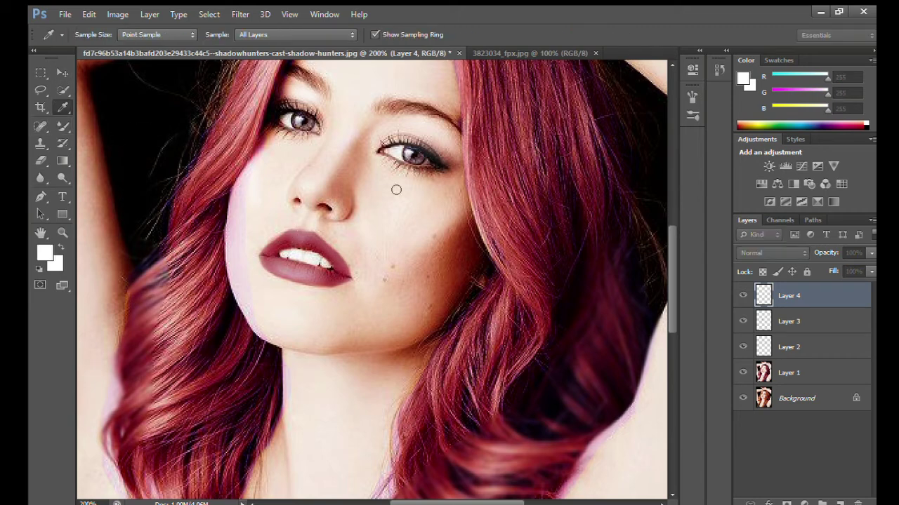
- Sample a pink tone from the face and paint pink shadow over the right eyelid
{"action": "left_click", "coordinate": [634, 164]}
{"action": "key", "text": "b"}
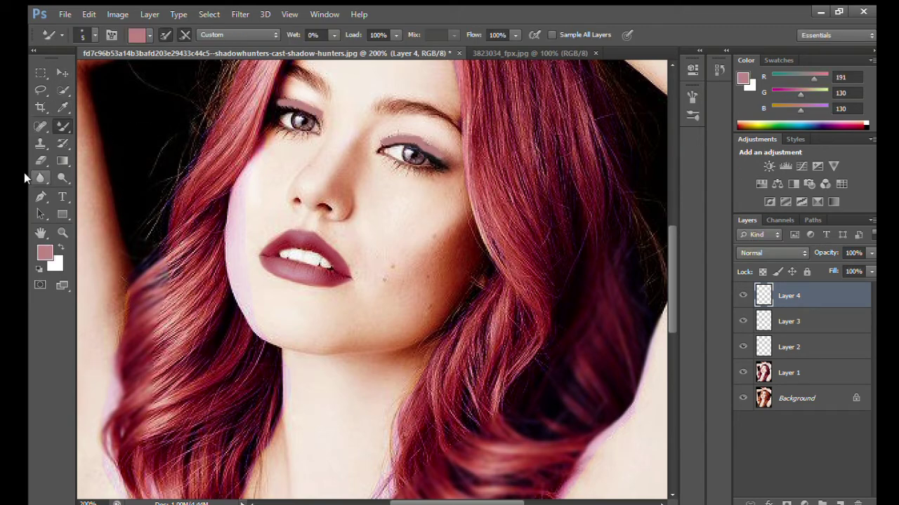
{"action": "left_click", "coordinate": [40, 178]}
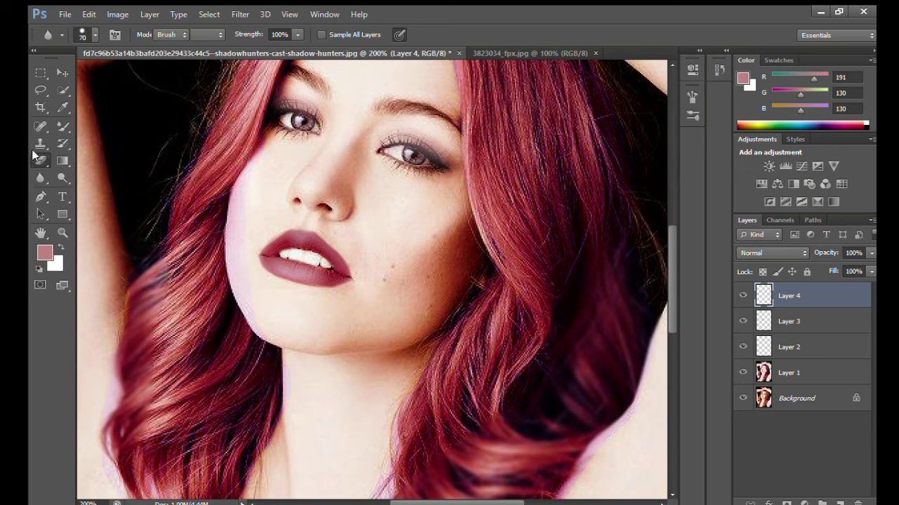
{"action": "left_click", "coordinate": [40, 160]}
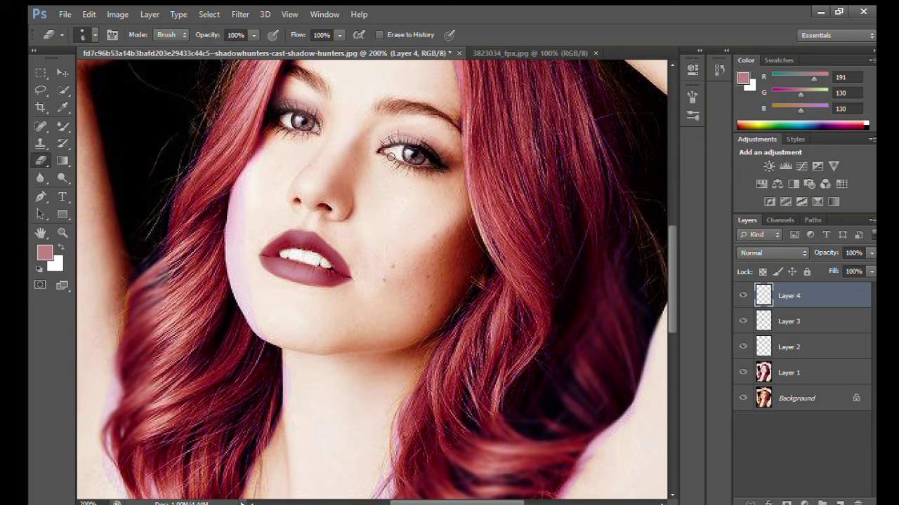
{"action": "left_click", "coordinate": [62, 125]}
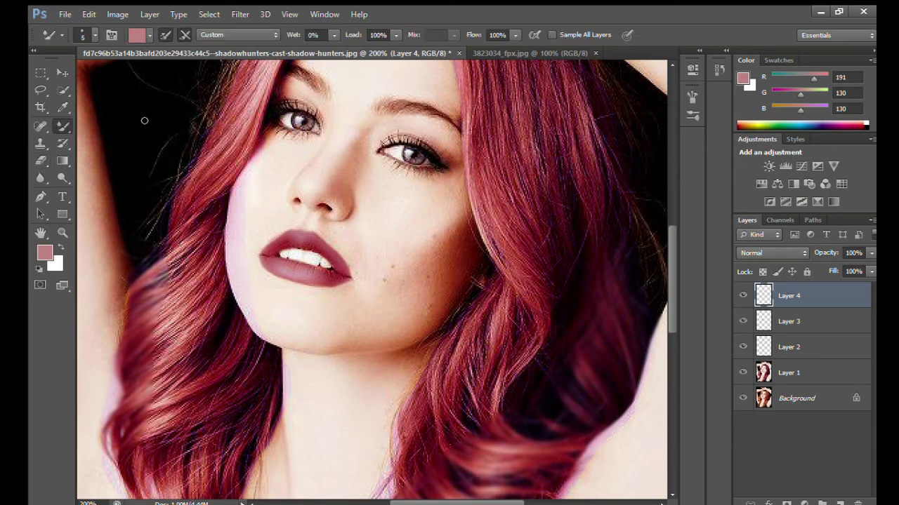
{"action": "left_click_drag", "start_coordinate": [386, 137], "coordinate": [444, 143]}
- Add a pink arc above the right eye and blur it into the eyelid
{"action": "left_click", "coordinate": [40, 178]}
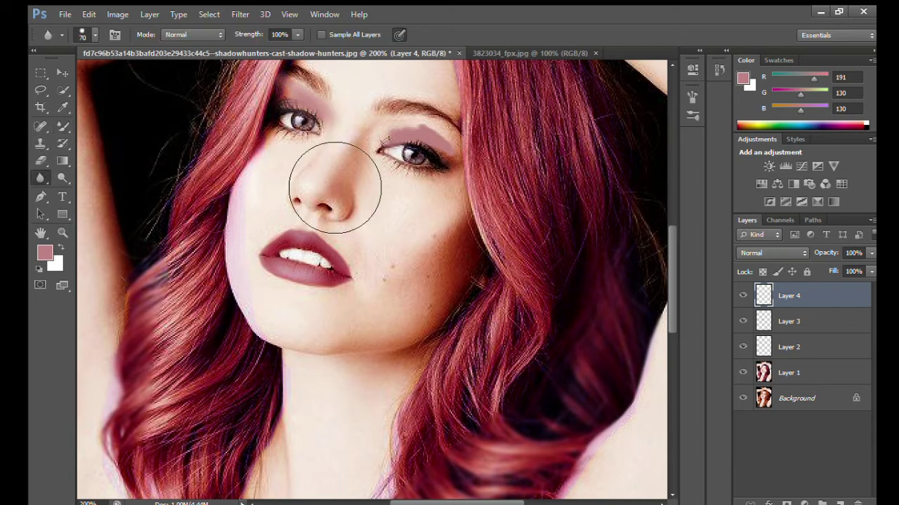
{"action": "left_click", "coordinate": [63, 125]}
{"action": "left_click_drag", "start_coordinate": [382, 133], "coordinate": [455, 130]}
{"action": "left_click", "coordinate": [40, 177]}
{"action": "left_click_drag", "start_coordinate": [389, 127], "coordinate": [446, 127]}
- Soften the eyeshadow further and erase the excess around the eye
{"action": "left_click", "coordinate": [62, 125]}
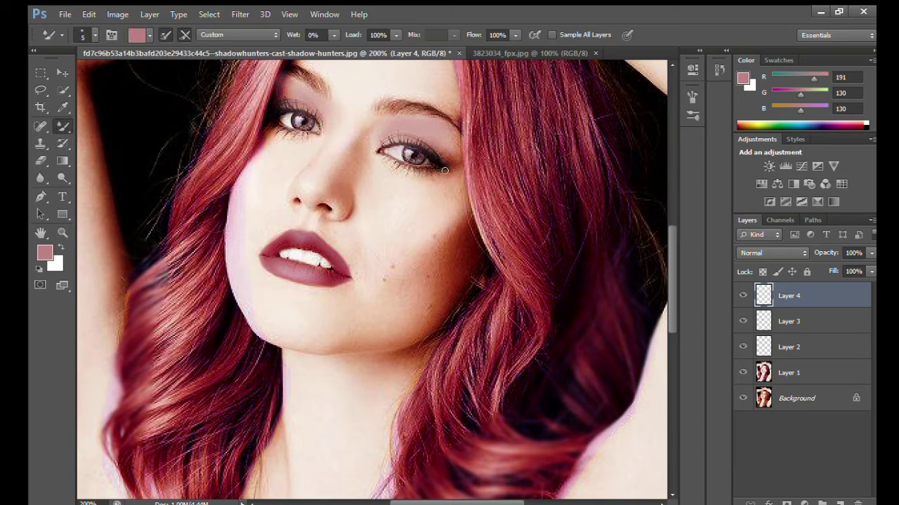
{"action": "left_click", "coordinate": [61, 179]}
{"action": "left_click", "coordinate": [40, 160]}
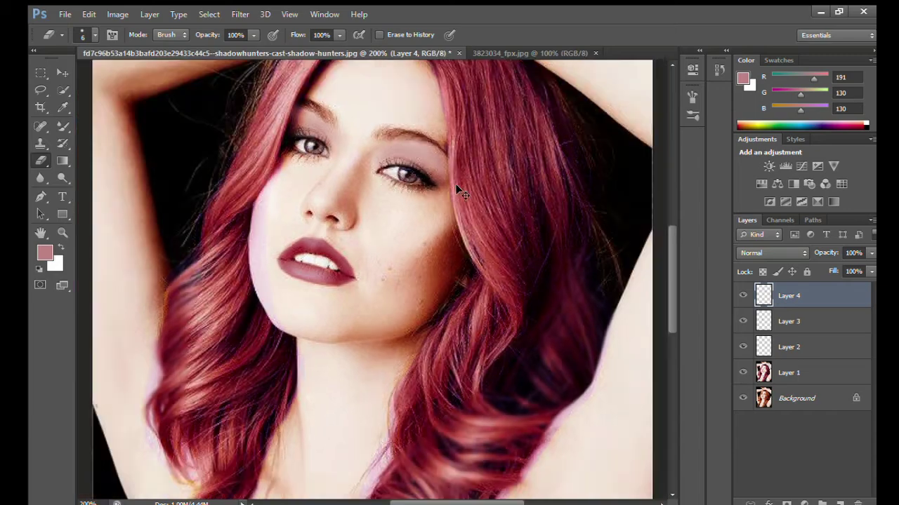
{"action": "key", "text": "b"}
- Sample the dark lip colour (76, 43, 43) for eyeliner, undoing a stray smudge
{"action": "key", "text": "i"}
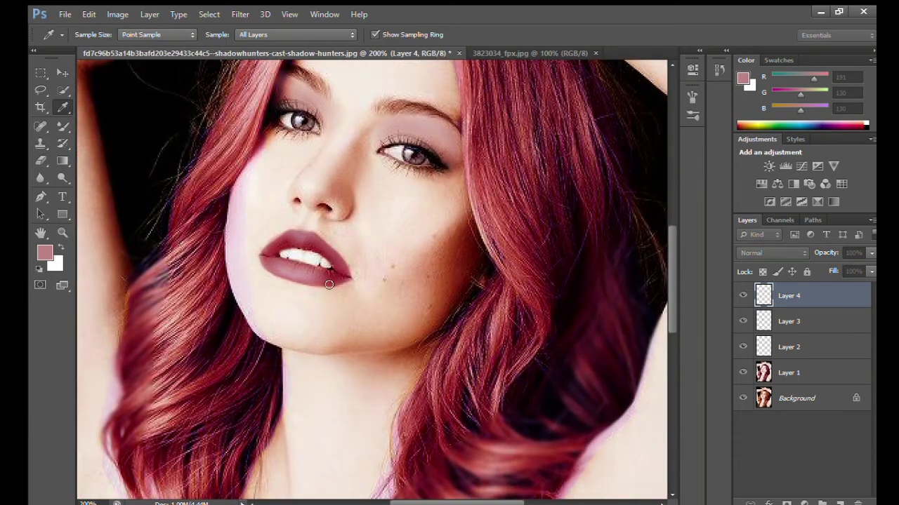
{"action": "left_click", "coordinate": [460, 167]}
{"action": "key", "text": "b"}
{"action": "key", "text": "ctrl+z"}
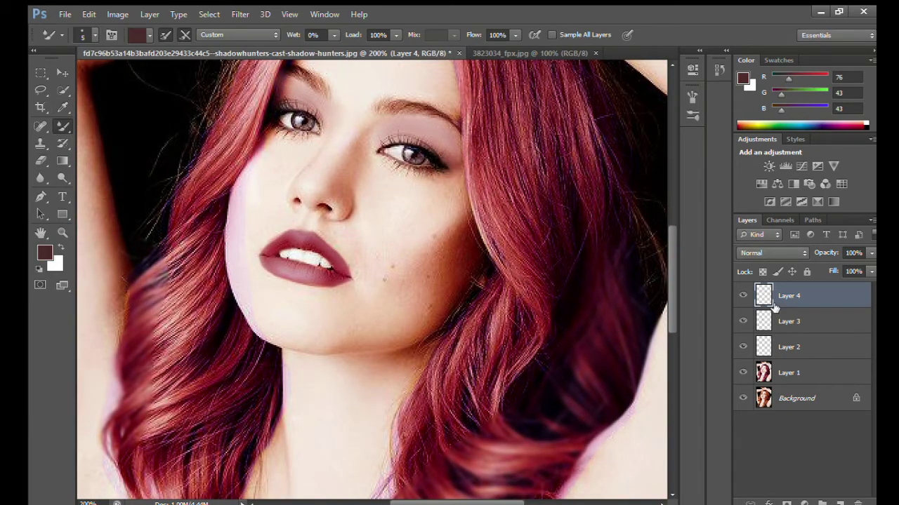
- On new Layer 5, paint a dark-brown liner flick at the right eye's outer corner, erasing strays
{"action": "key", "text": "ctrl+shift+alt+n"}
{"action": "left_click_drag", "start_coordinate": [461, 145], "coordinate": [446, 148]}
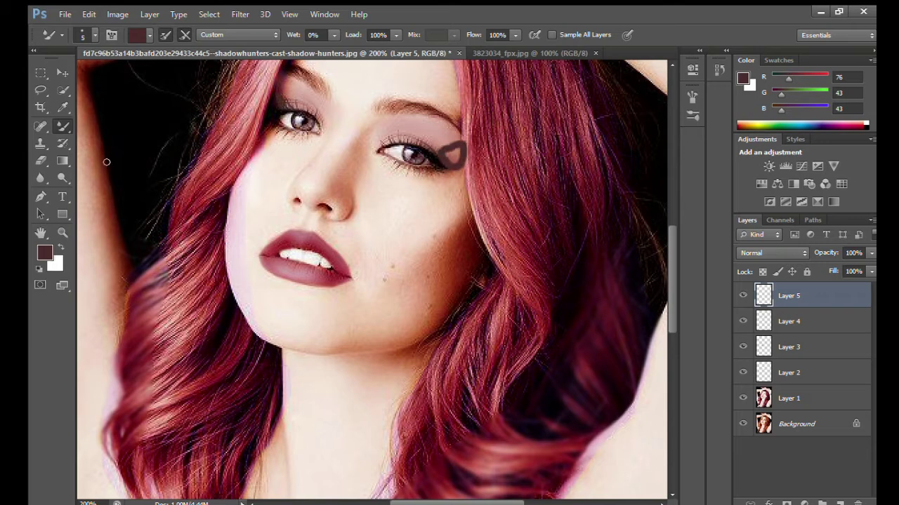
{"action": "left_click", "coordinate": [41, 172]}
{"action": "key", "text": "ctrl+z"}
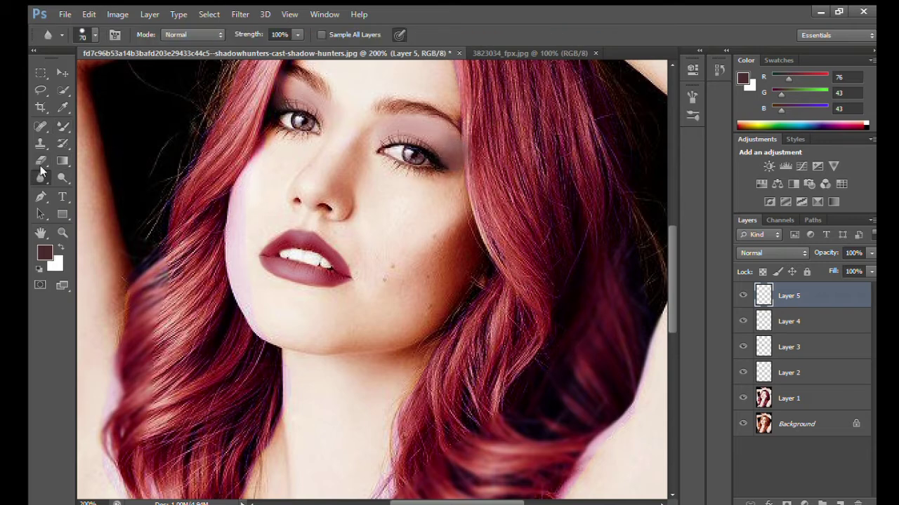
{"action": "left_click", "coordinate": [41, 163]}
{"action": "left_click_drag", "start_coordinate": [466, 136], "coordinate": [469, 173]}
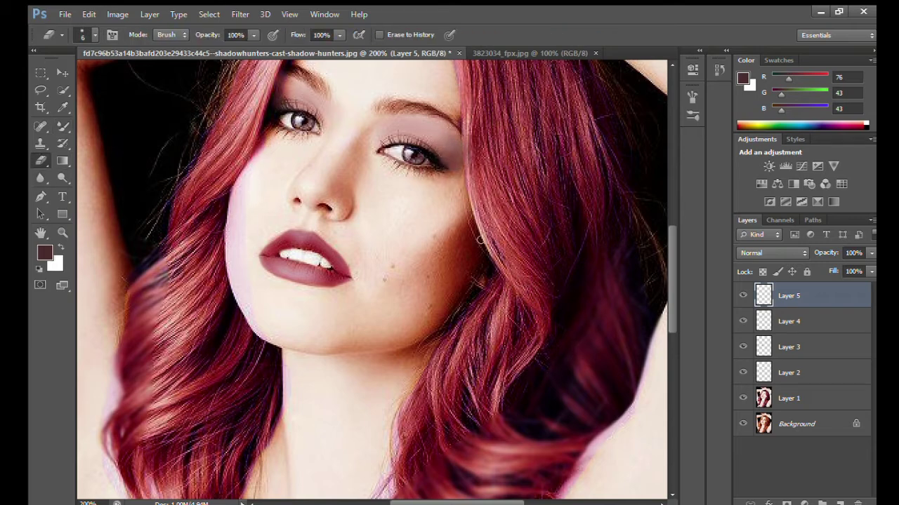
{"action": "left_click", "coordinate": [501, 238], "text": "ctrl"}
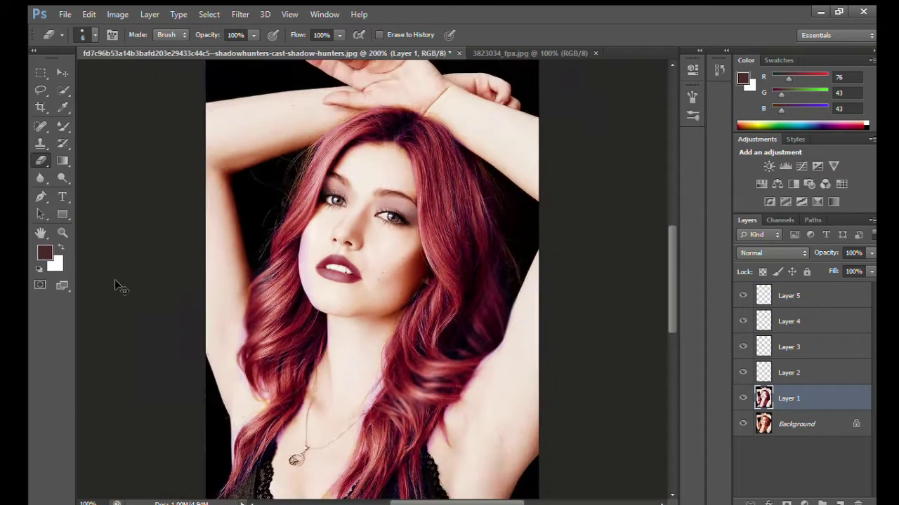
- Sample a rust-red brown (151, 53, 24) and add a new Layer 6 for brow colour
{"action": "key", "text": "i"}
{"action": "left_click", "coordinate": [445, 257]}
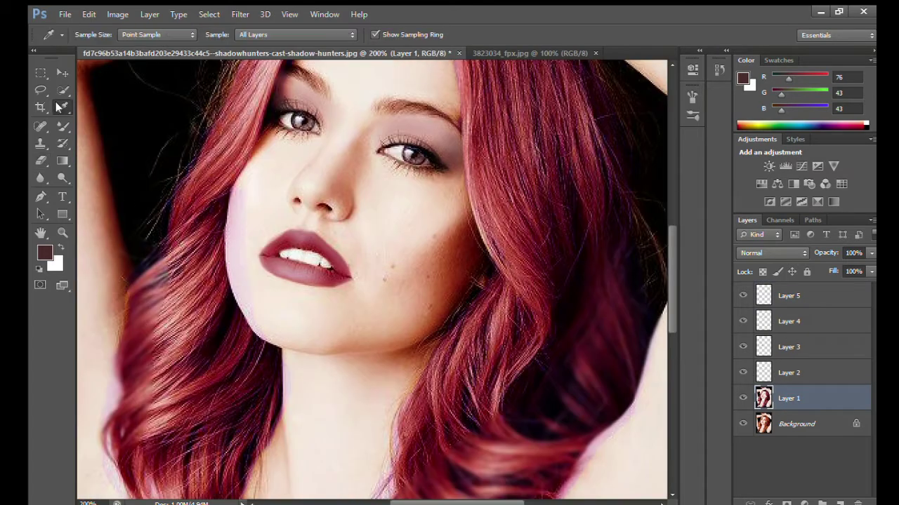
{"action": "key", "text": "ctrl+shift+alt+n"}
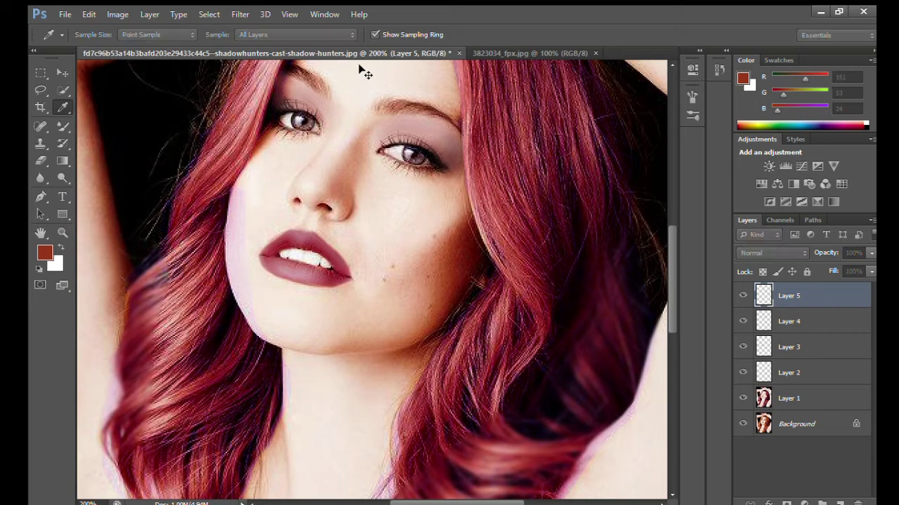
{"action": "key", "text": "b"}
- Try brown test strokes on the nose, jawline and cheek, undoing each one
{"action": "left_click_drag", "start_coordinate": [365, 139], "coordinate": [354, 188]}
{"action": "left_click", "coordinate": [40, 176]}
{"action": "key", "text": "ctrl+z"}
{"action": "key", "text": "b"}
{"action": "left_click_drag", "start_coordinate": [421, 341], "coordinate": [326, 354]}
{"action": "left_click", "coordinate": [40, 175]}
{"action": "key", "text": "ctrl+z"}
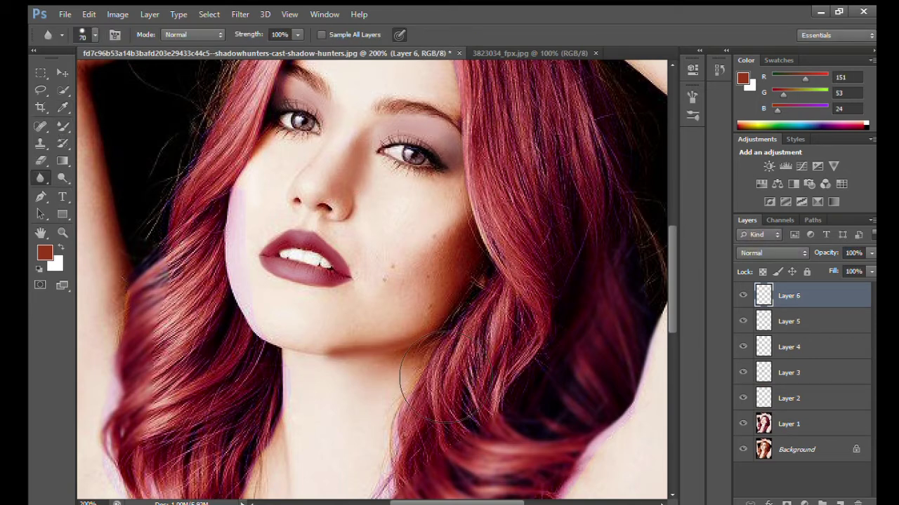
{"action": "key", "text": "b"}
{"action": "left_click", "coordinate": [228, 226]}
{"action": "left_click", "coordinate": [40, 177]}
{"action": "key", "text": "ctrl+z"}
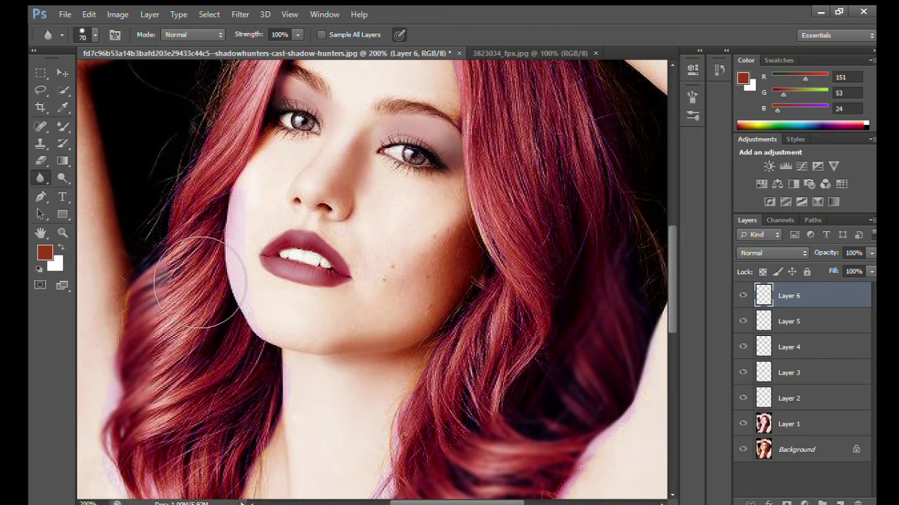
- Paint the brown tint over the eyebrows, soften it, and erase the excess above the right eye
{"action": "key", "text": "b"}
{"action": "left_click_drag", "start_coordinate": [383, 108], "coordinate": [405, 107]}
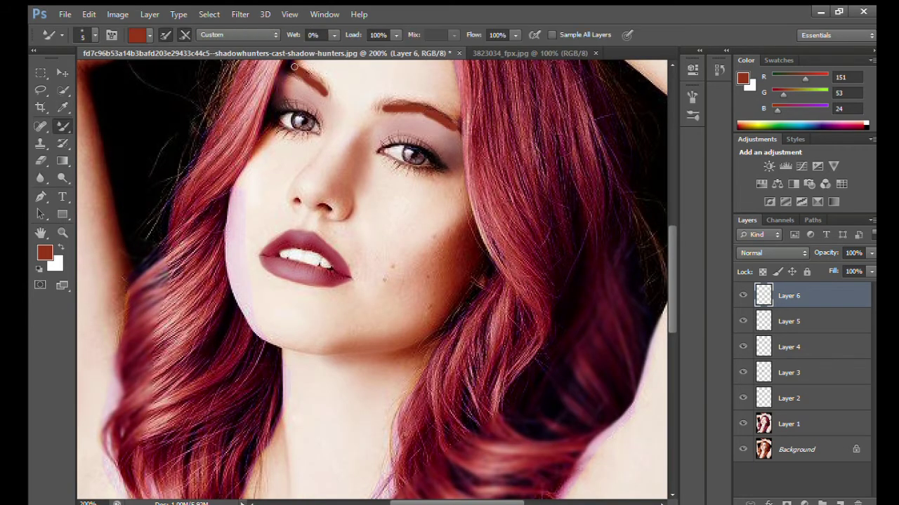
{"action": "key", "text": "r"}
{"action": "scroll", "coordinate": [147, 221], "scroll_direction": "up", "scroll_amount": 3}
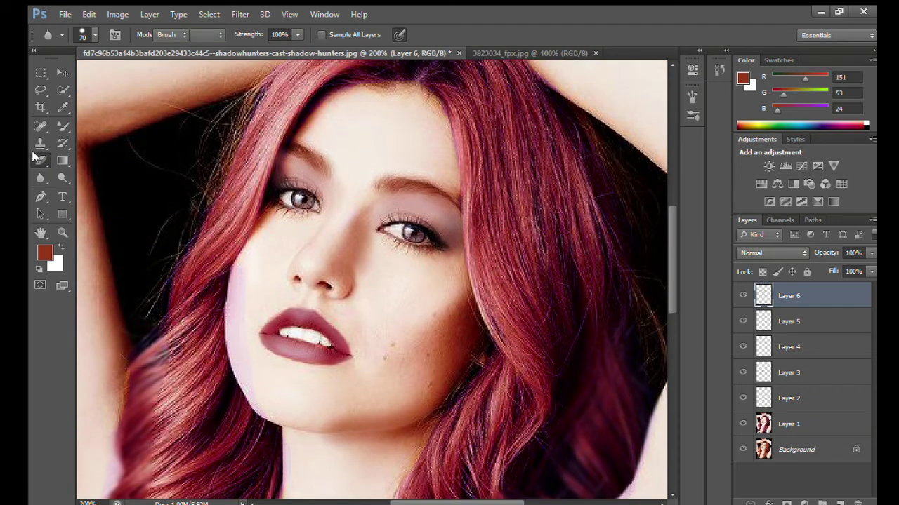
{"action": "left_click", "coordinate": [33, 154]}
{"action": "left_click_drag", "start_coordinate": [384, 199], "coordinate": [447, 201]}
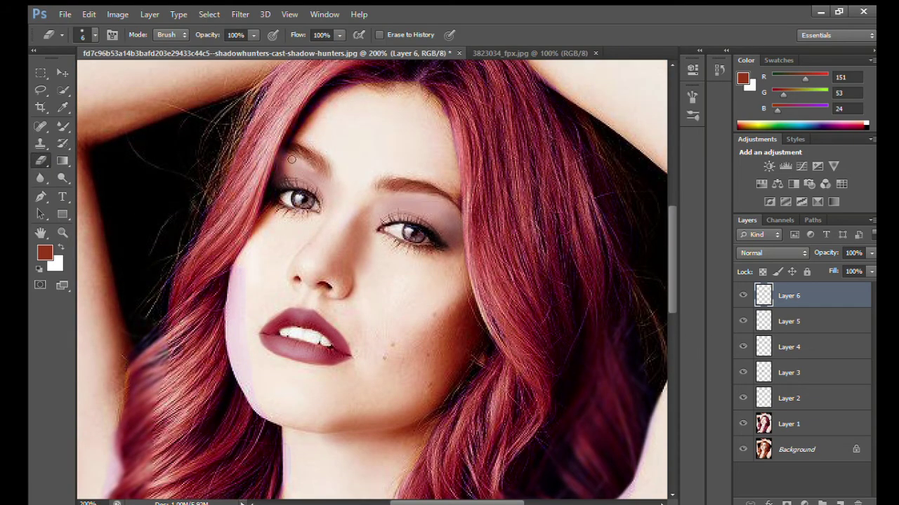
{"action": "key", "text": "ctrl+minus"}
{"action": "key", "text": "ctrl+minus"}
{"action": "key", "text": "ctrl+plus"}
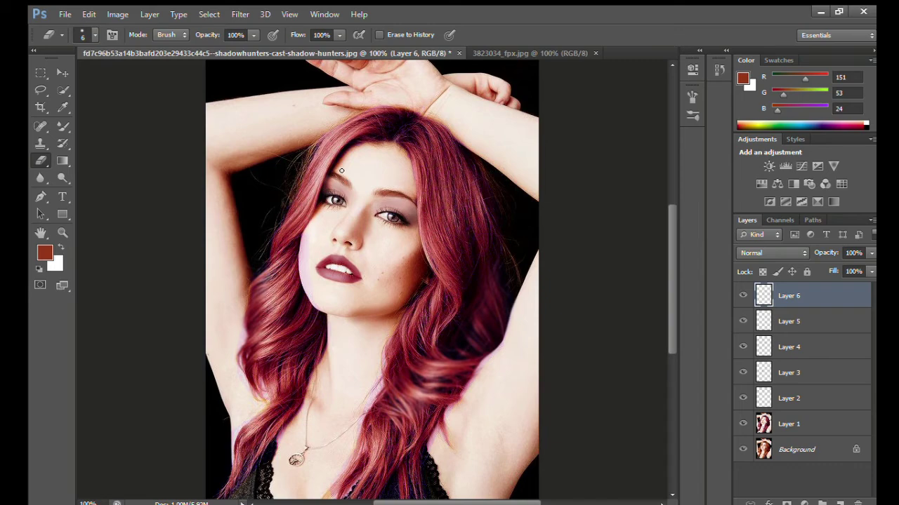